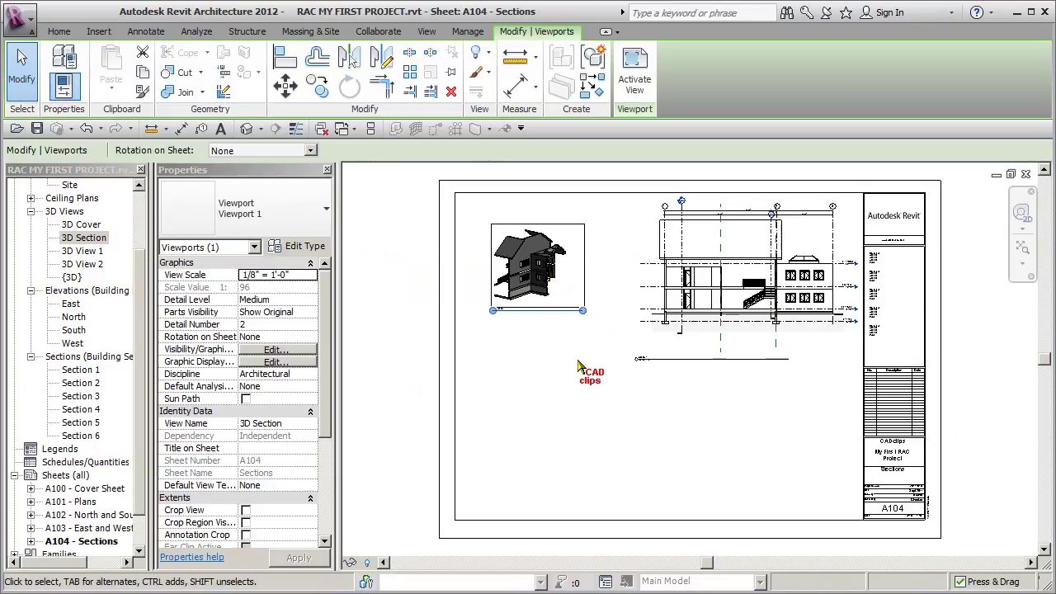
Step: Set the view scale of the 3D Section viewport on the sheet to 1/4" = 1'-0"
click(578, 366)
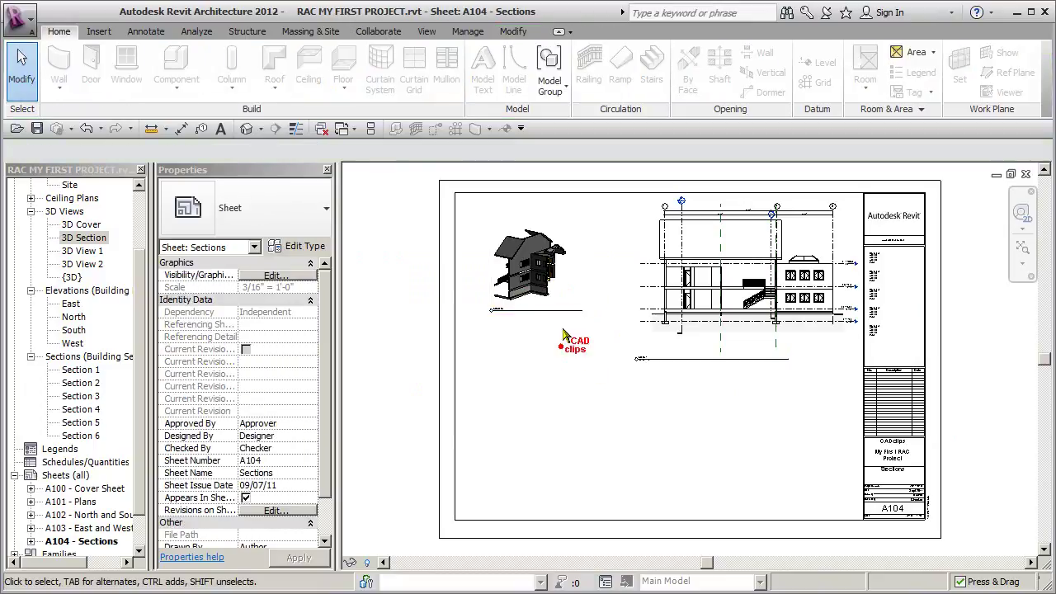
click(581, 261)
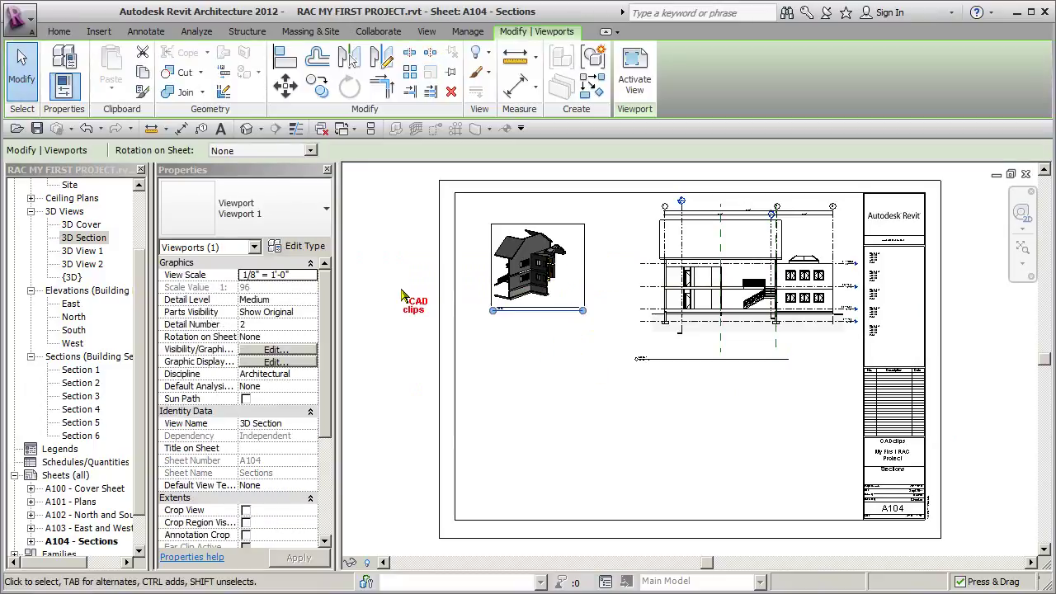
click(310, 275)
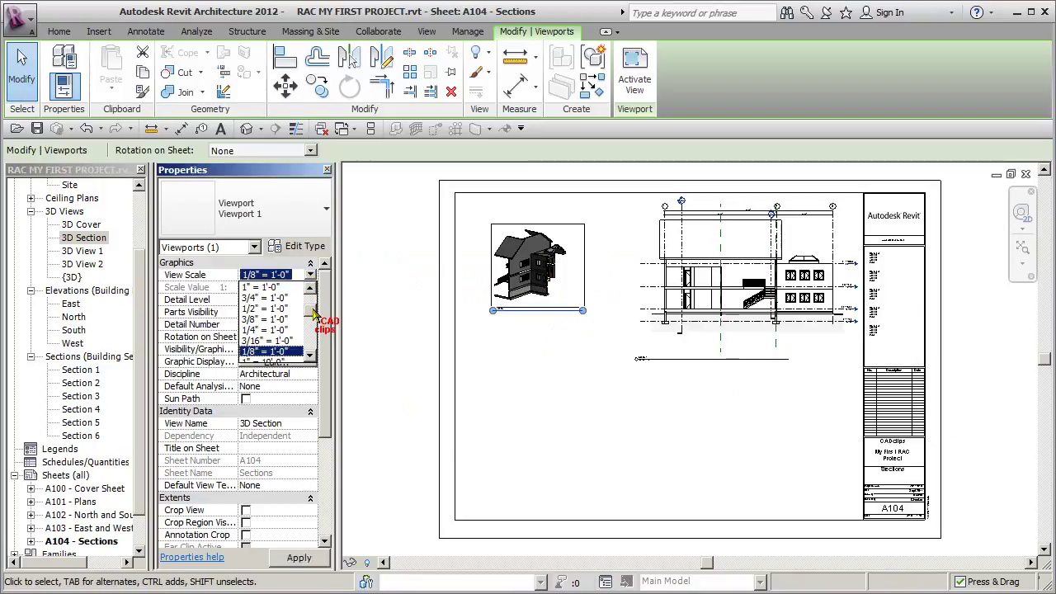
click(277, 330)
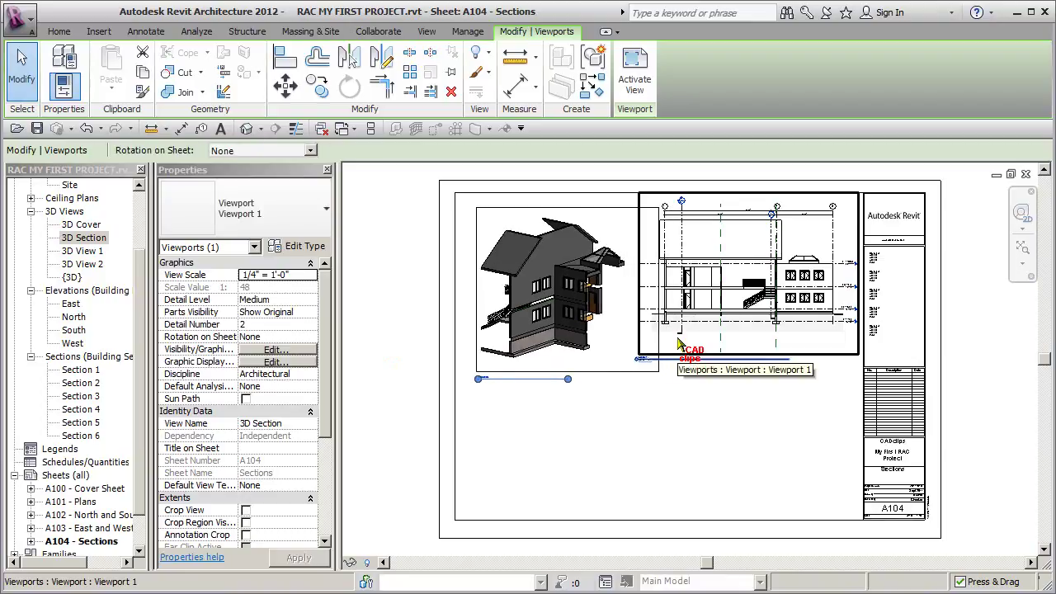
click(970, 363)
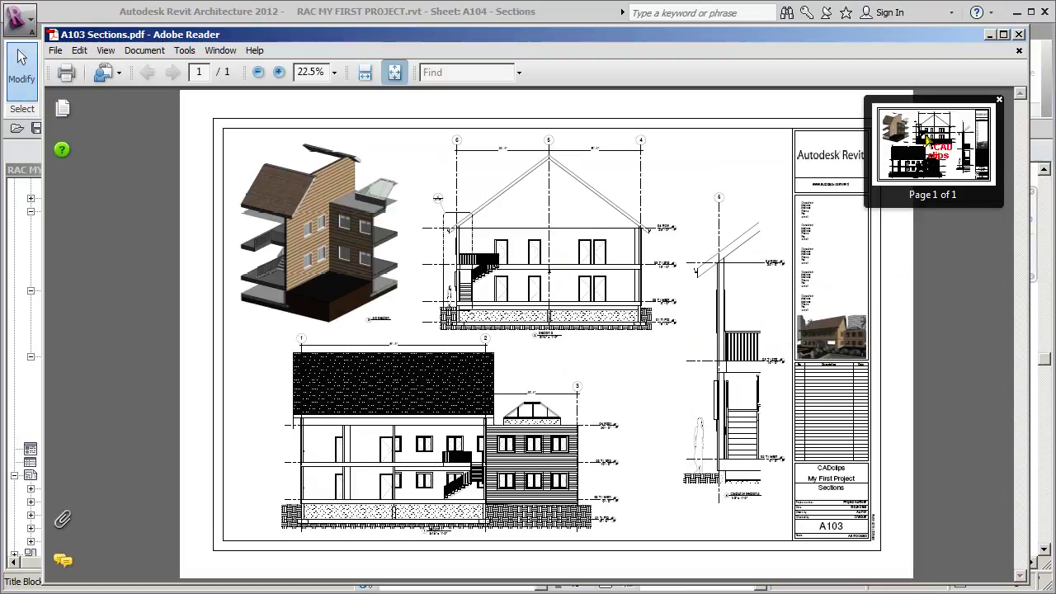
Step: Examine the Section 2 drawing up close in the reference sheet A103 Sections.pdf in Adobe Reader
ctrl+scroll(938, 142, up, 3)
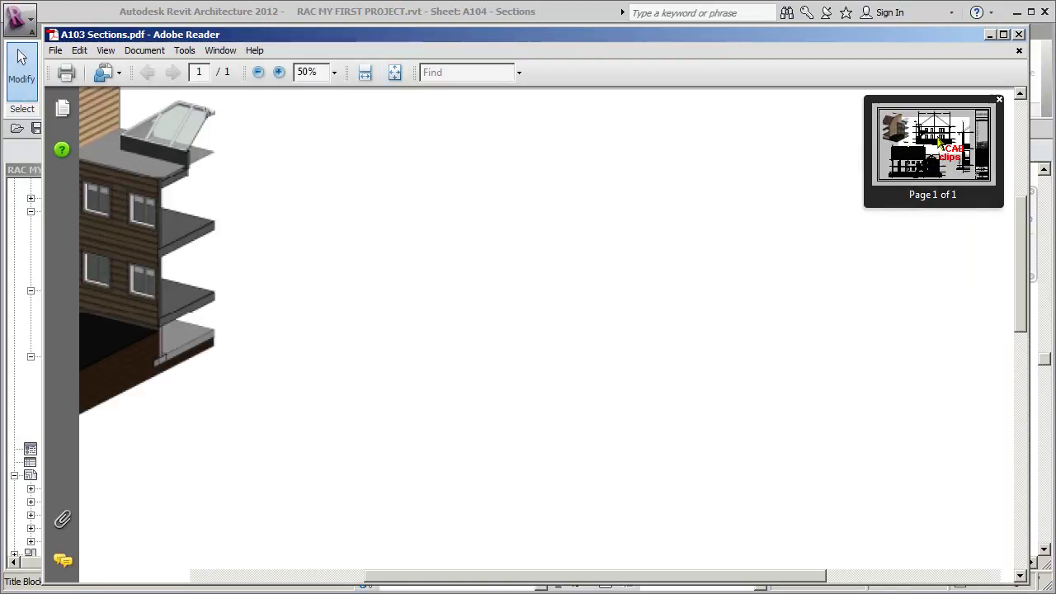
ctrl+scroll(942, 149, up, 1)
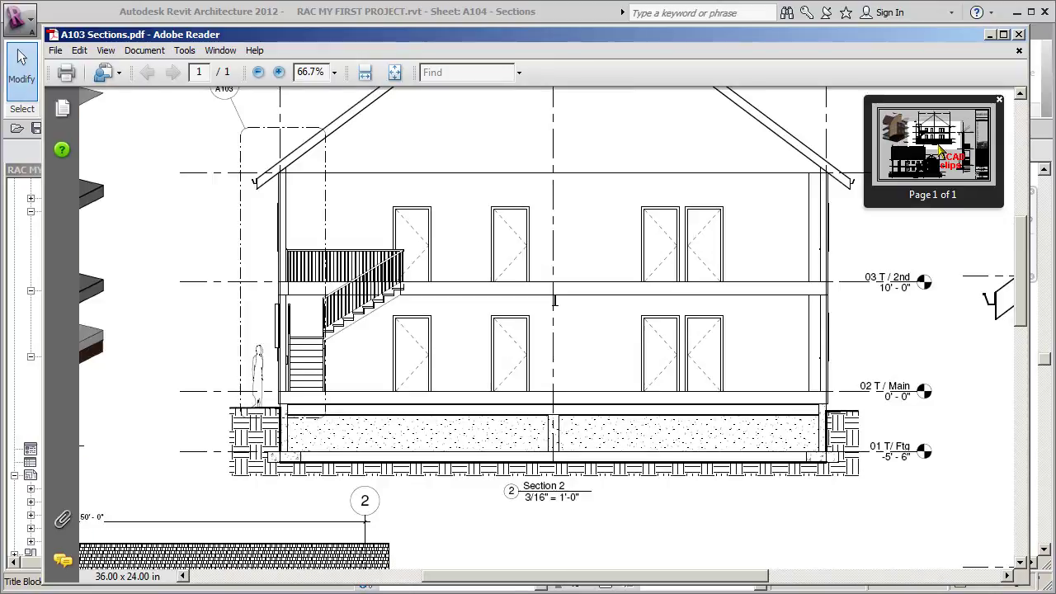
ctrl+scroll(554, 301, down, 1)
mouse_move(945, 147)
mouse_down()
mouse_move(905, 144)
mouse_move(963, 180)
mouse_move(962, 159)
mouse_move(931, 180)
mouse_up()
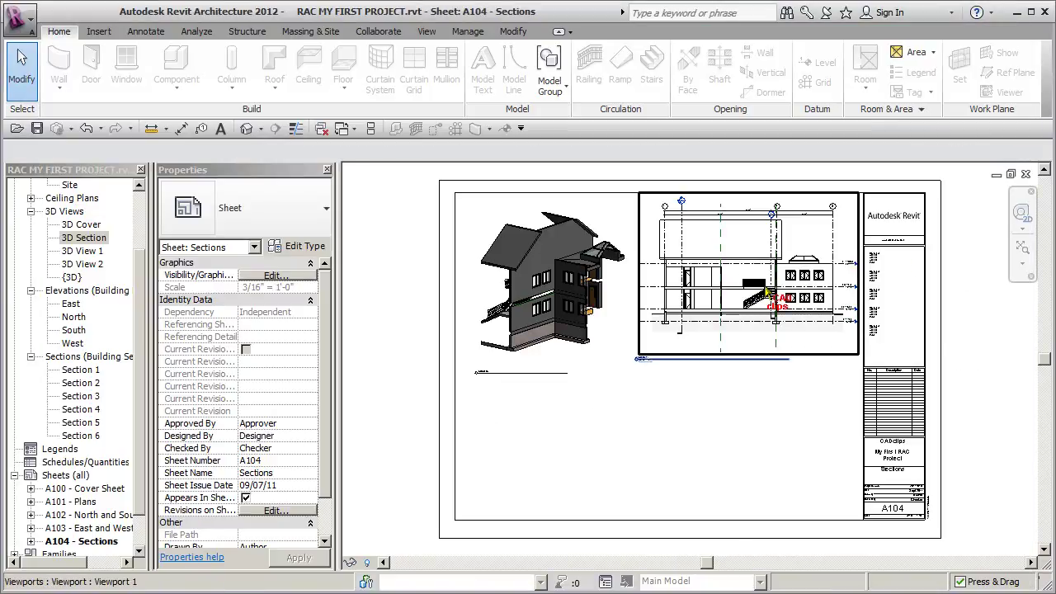
Step: Move the Section 1 viewport directly below the 3D Section view and shorten its view title line
click(788, 290)
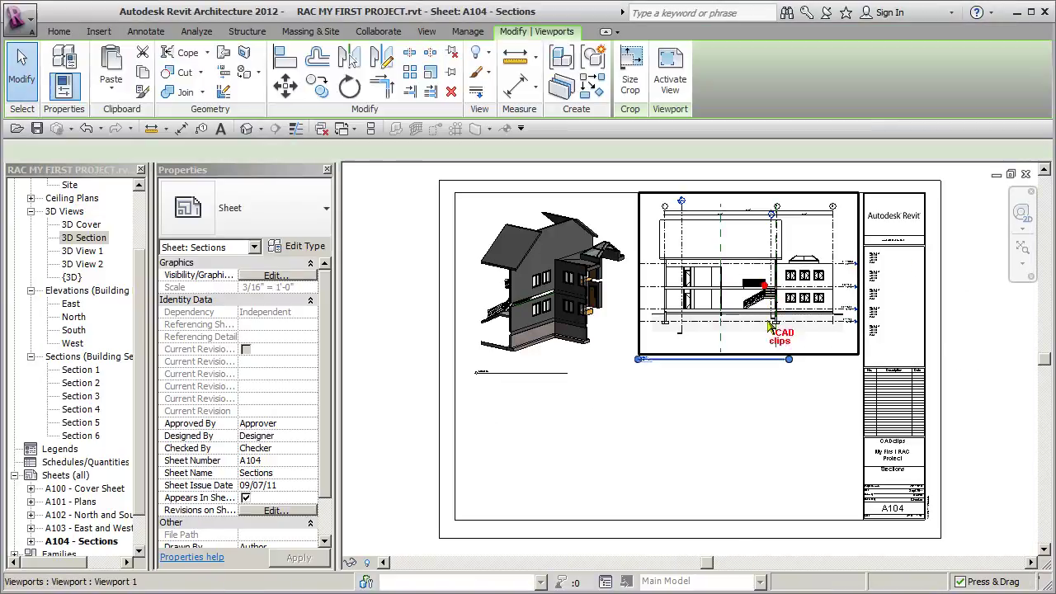
click(668, 377)
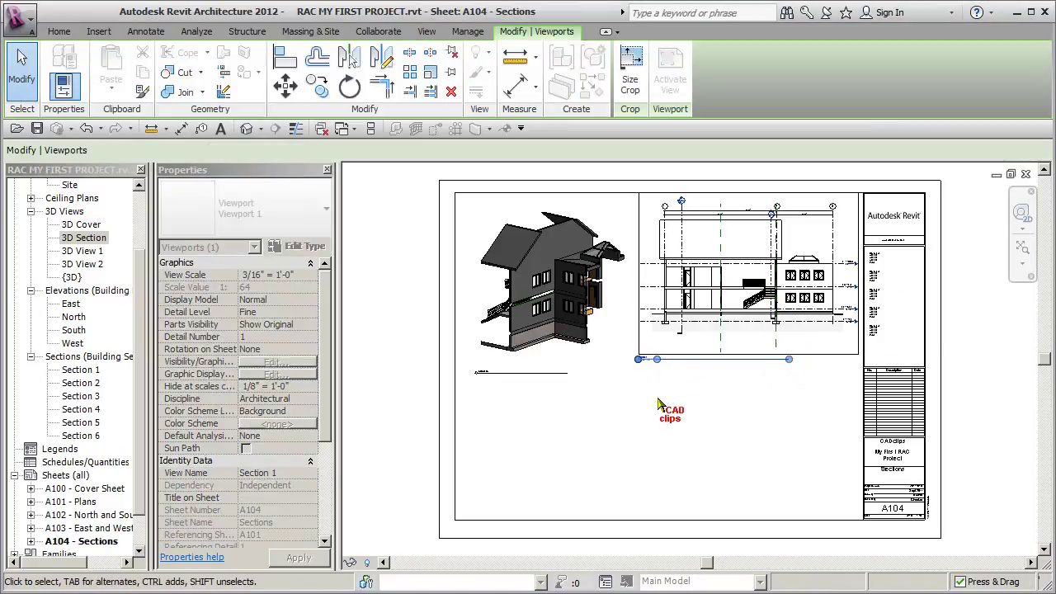
click(716, 355)
drag(744, 337, 588, 439)
click(750, 385)
click(762, 273)
Step: Nudge the 3D Section viewport upward on the sheet, clear of the Section 1 view
click(591, 308)
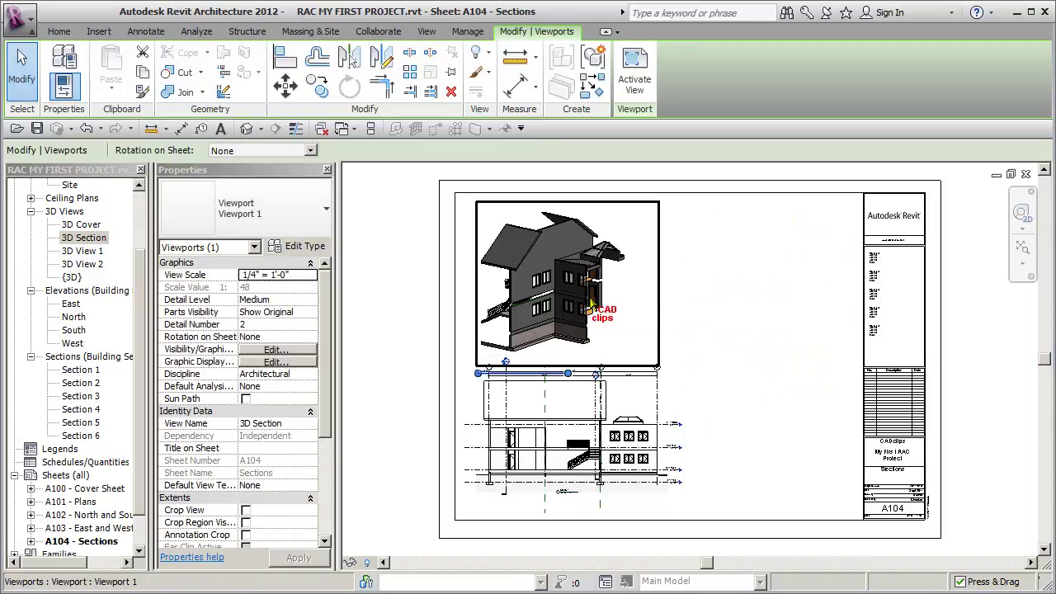
key(Up)
key(Up)
key(Up)
key(Up)
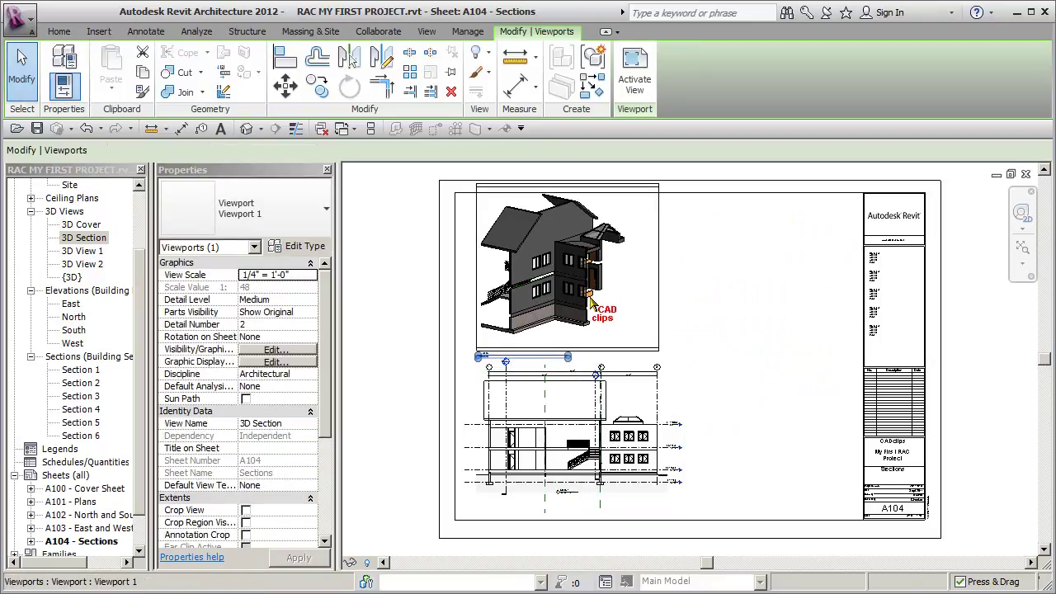
click(384, 289)
Step: Shorten the 3D Section view title line and reposition the title beneath the middle of the house
click(551, 286)
drag(568, 360, 547, 354)
click(416, 354)
click(482, 360)
click(712, 375)
Step: Nudge the Section 1 viewport down and slightly to the right on the sheet
click(599, 421)
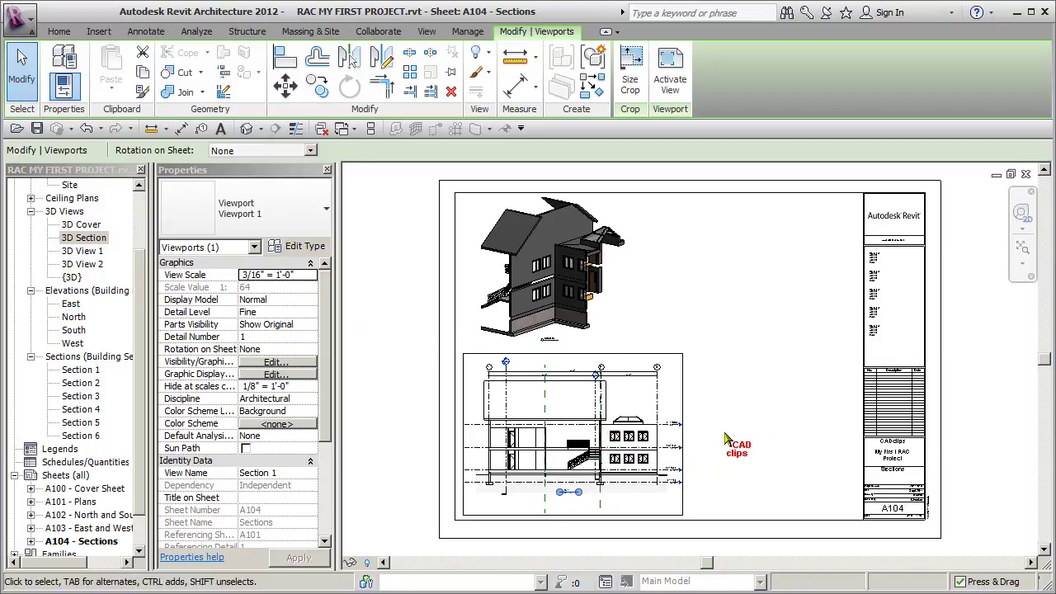
key(Down)
key(Down)
key(Down)
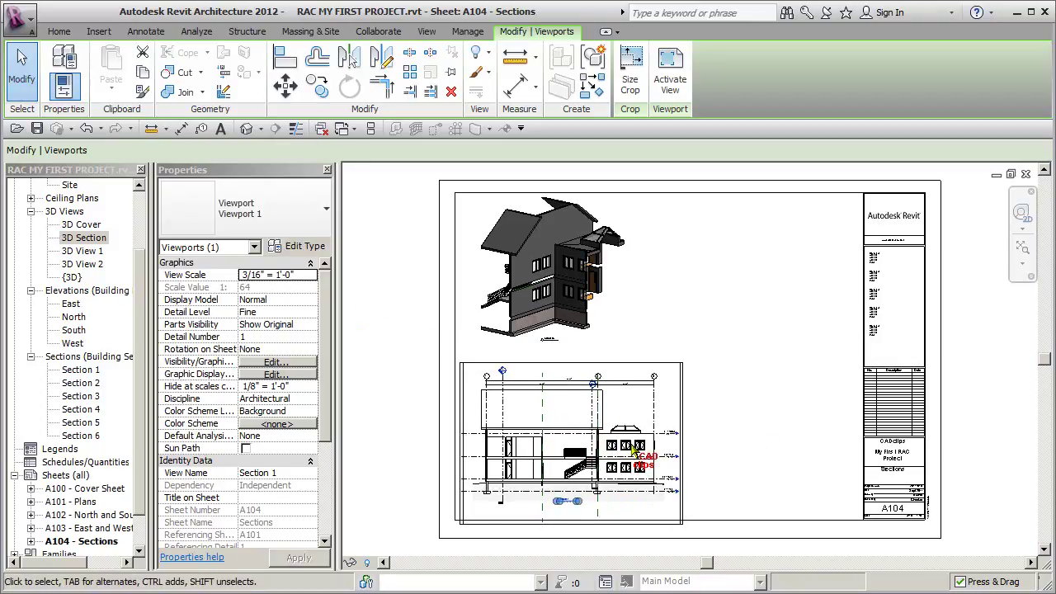
key(Right)
click(416, 397)
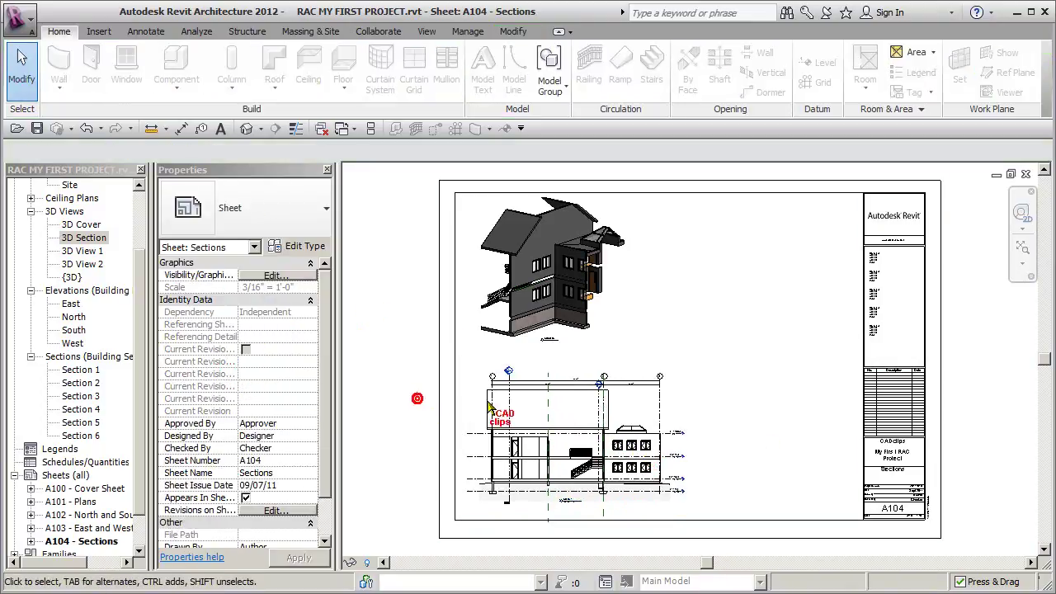
Step: Open the Section 2 view and hide the whole section marker category in it
double_click(91, 385)
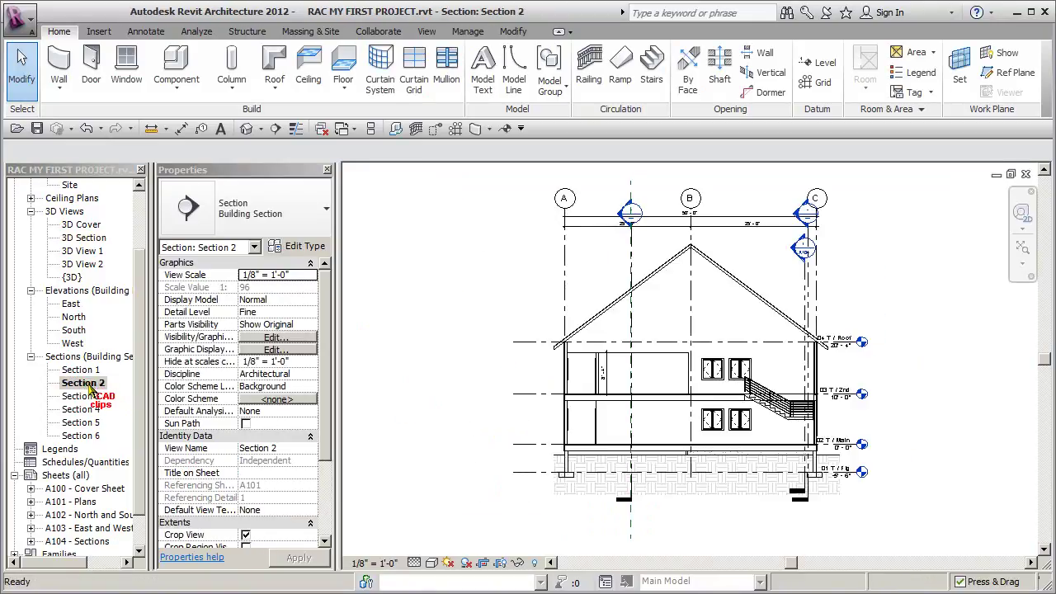
click(802, 288)
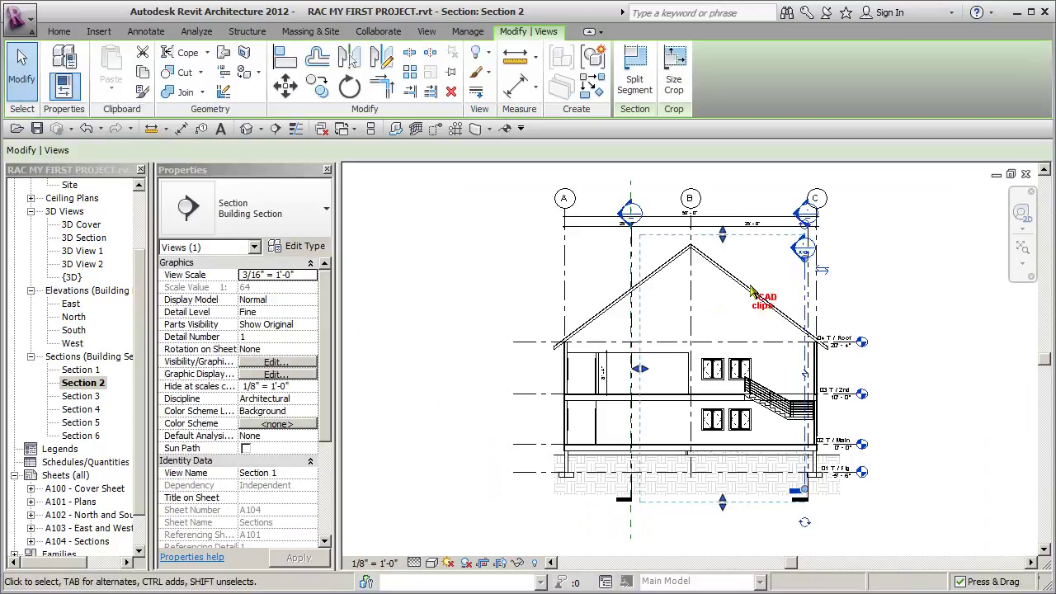
click(487, 53)
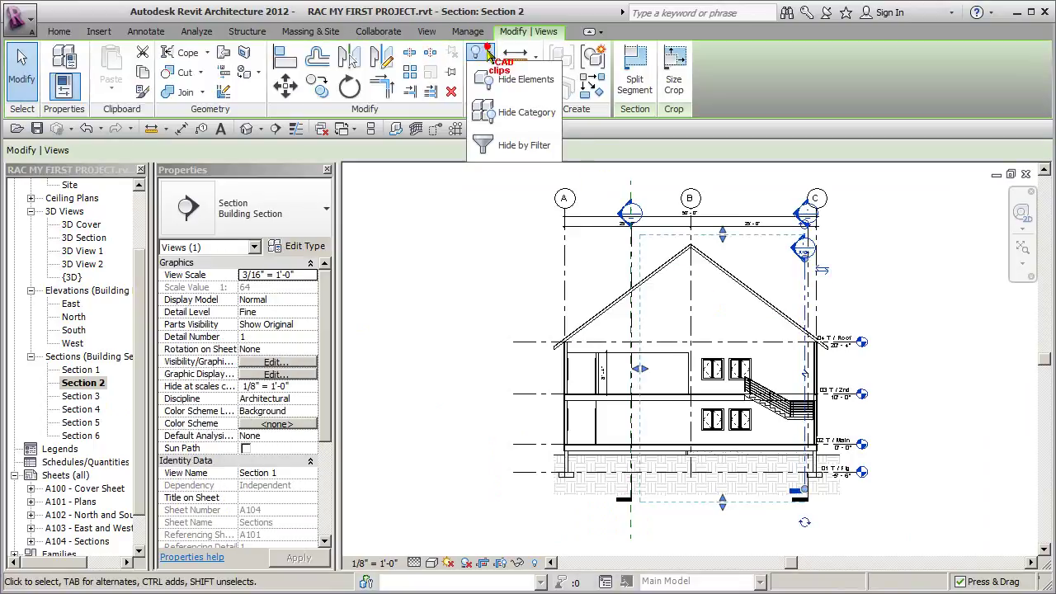
click(523, 104)
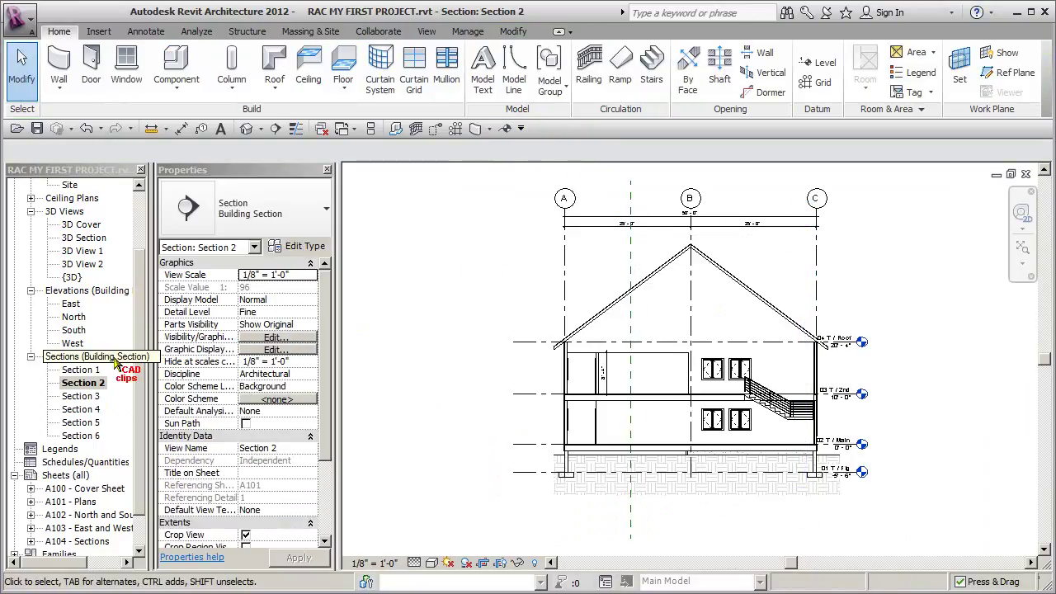
Step: Open the Section 1 view and hide the whole section marker category there
double_click(81, 370)
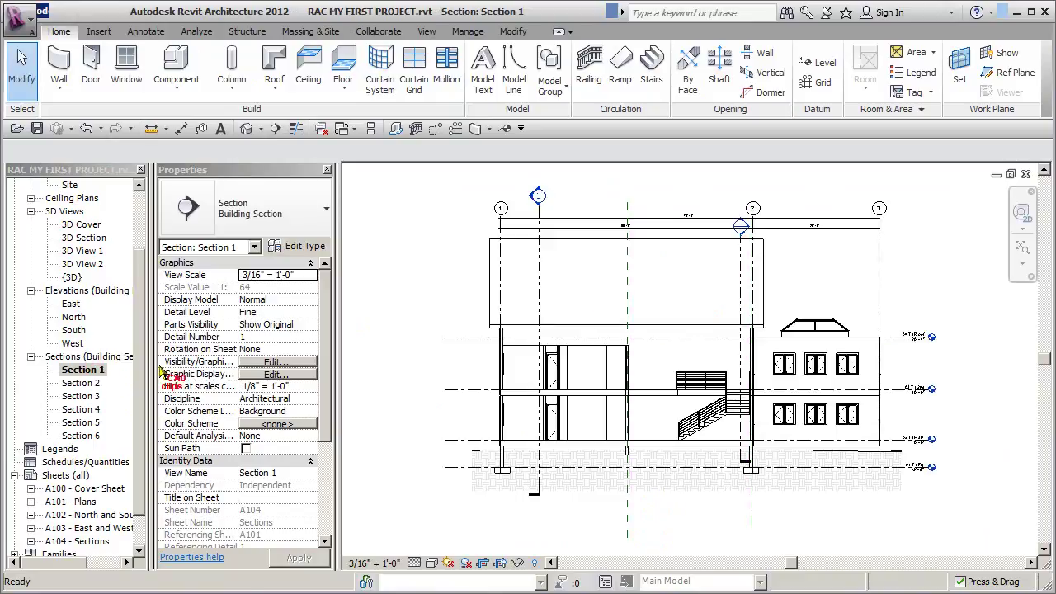
click(539, 247)
click(486, 52)
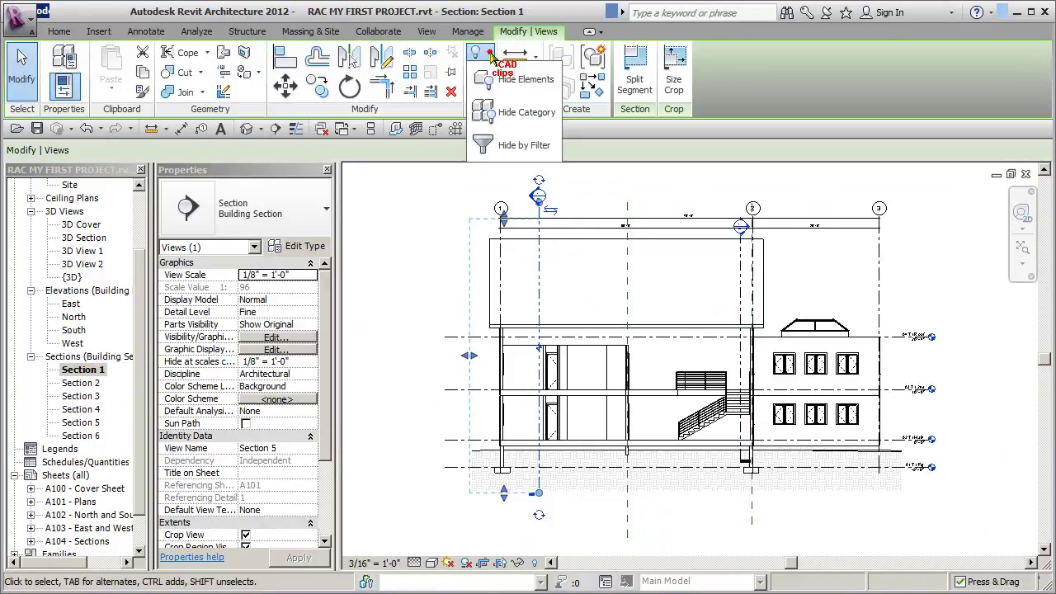
click(518, 110)
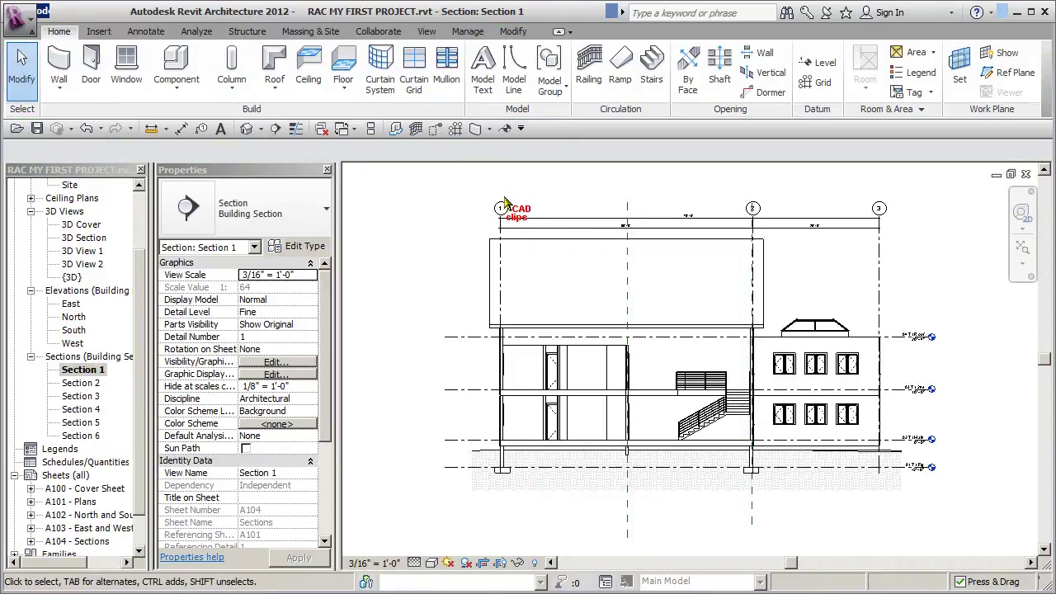
Step: Try a shaded visual style on the Section 1 view, and return it to hidden-line display
click(431, 562)
click(466, 516)
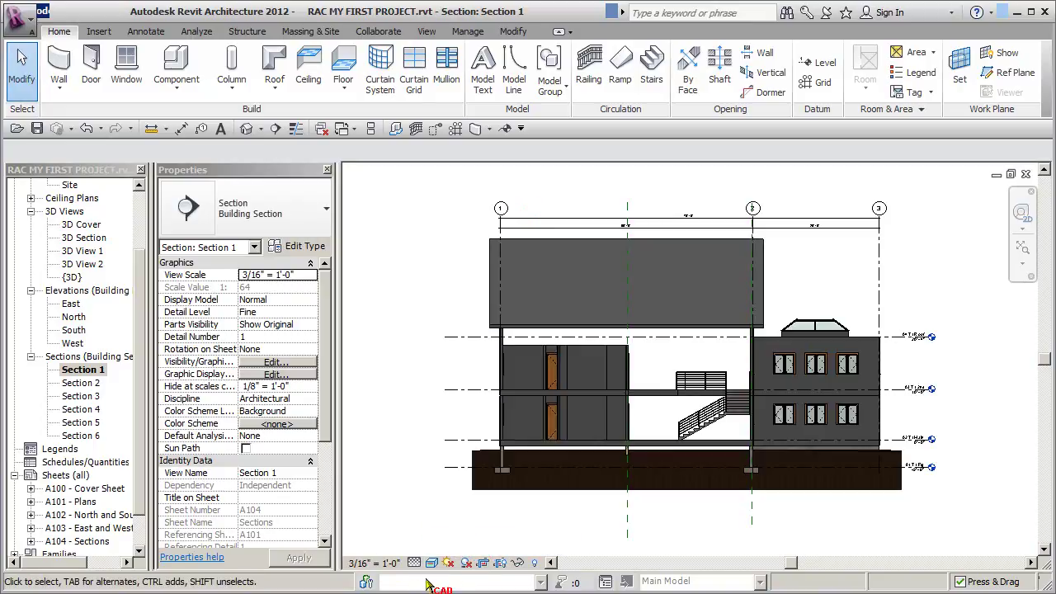
click(431, 563)
click(464, 502)
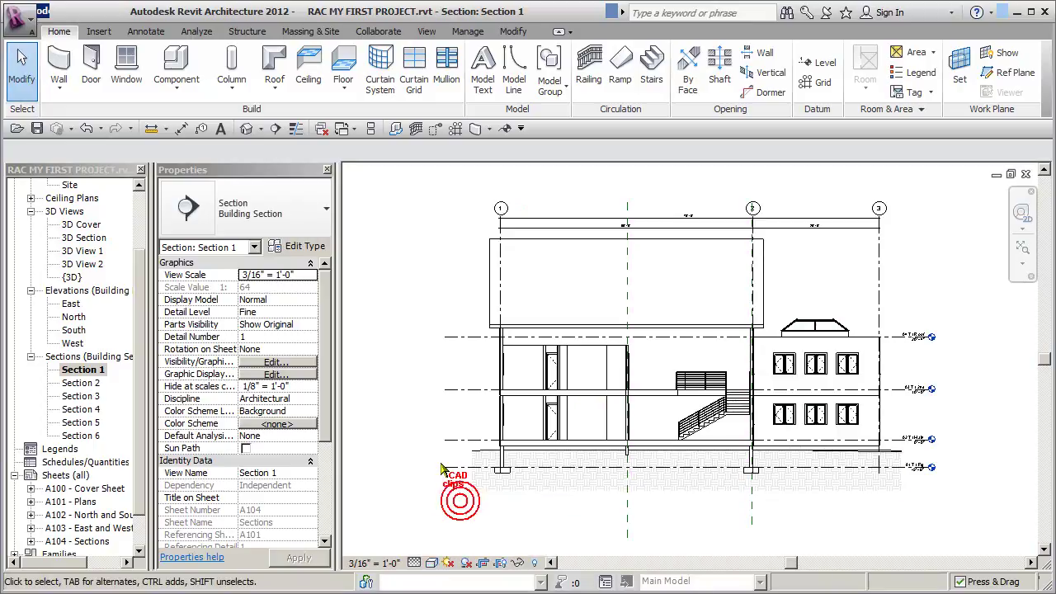
Step: Review the building section views from Section 2 to Section 6, and examine Section 4 more closely
double_click(83, 383)
double_click(86, 397)
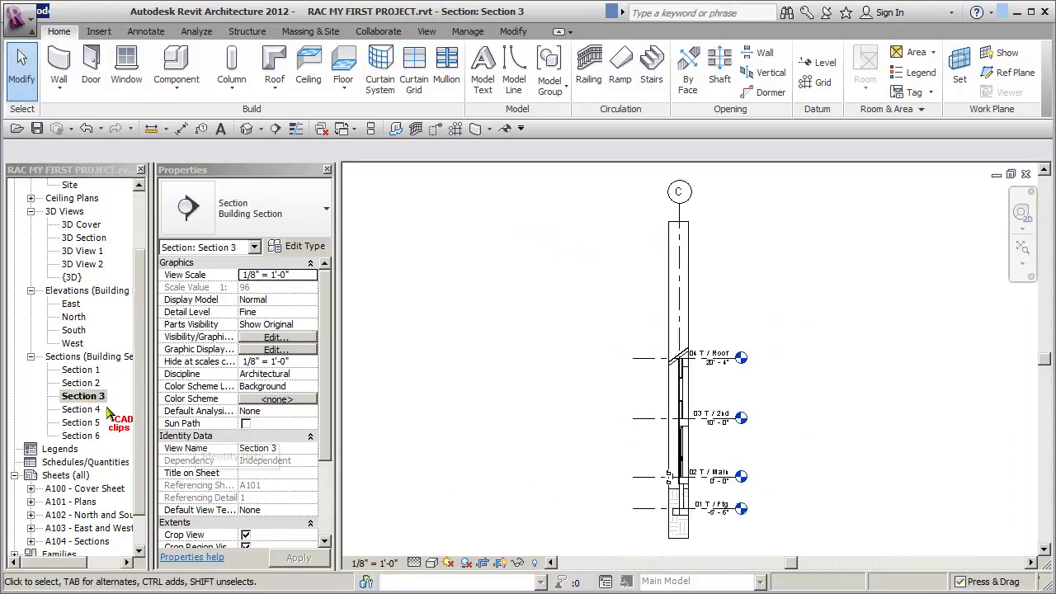
double_click(83, 409)
double_click(82, 423)
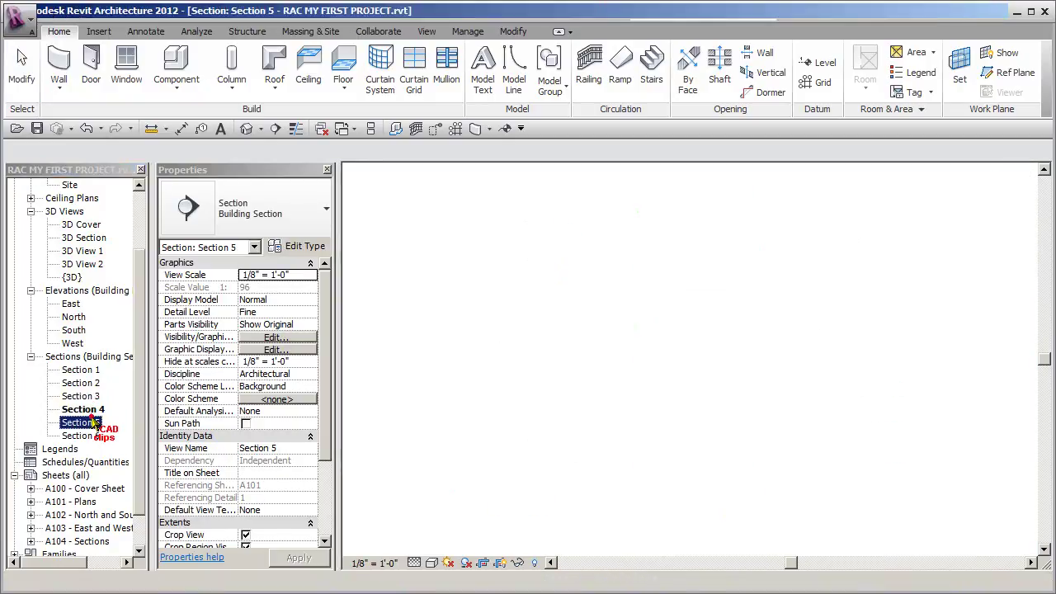
double_click(87, 435)
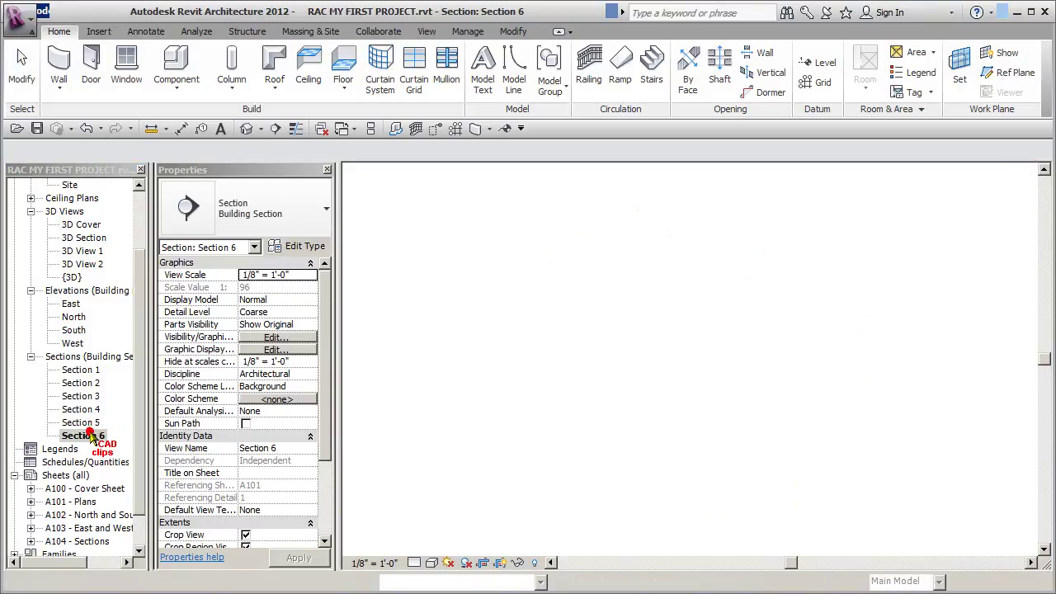
double_click(80, 409)
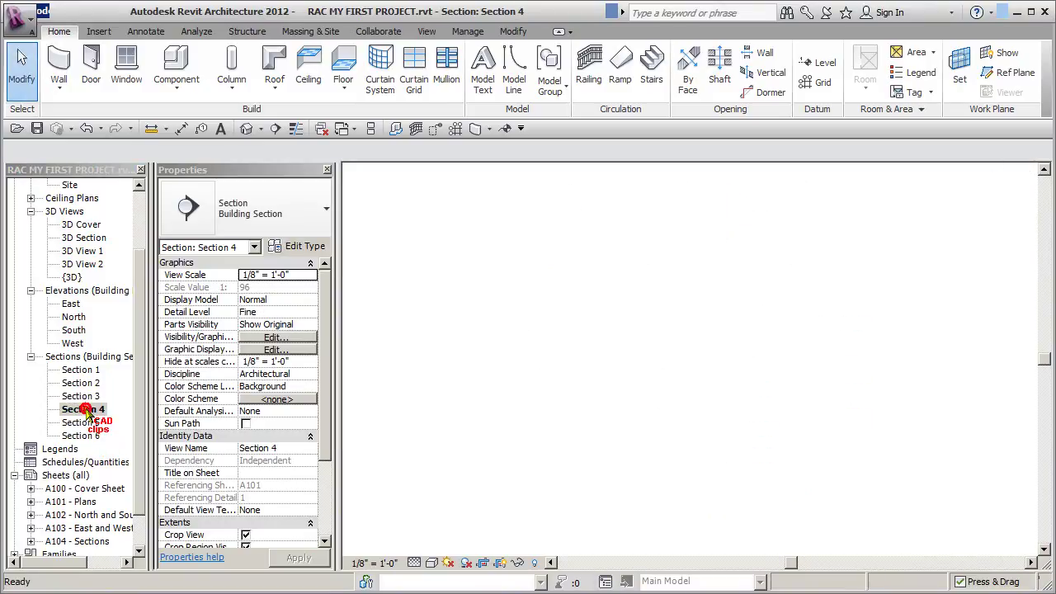
scroll(761, 425, up, 2)
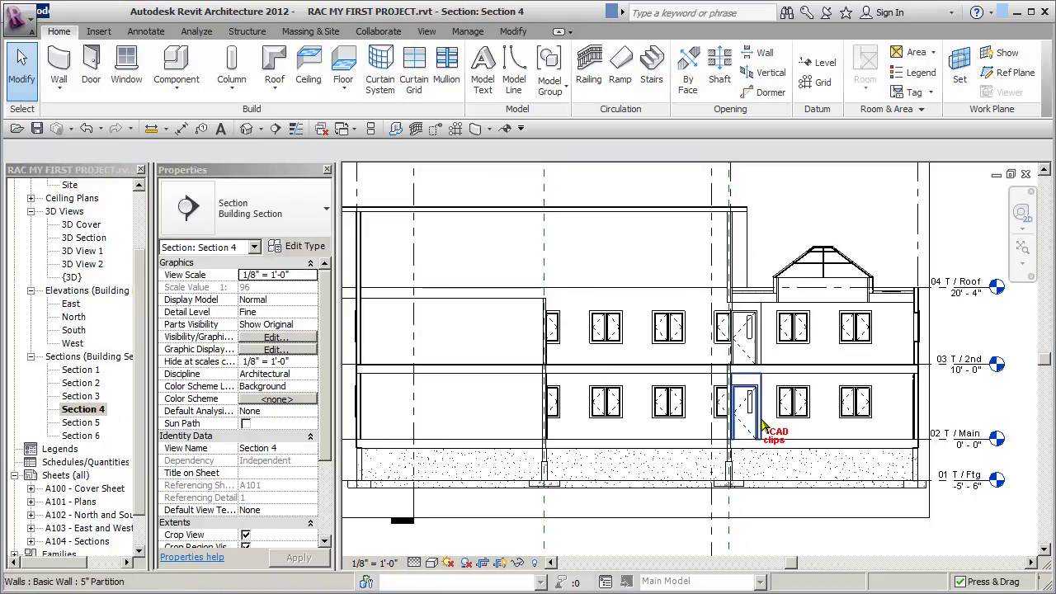
scroll(771, 363, down, 2)
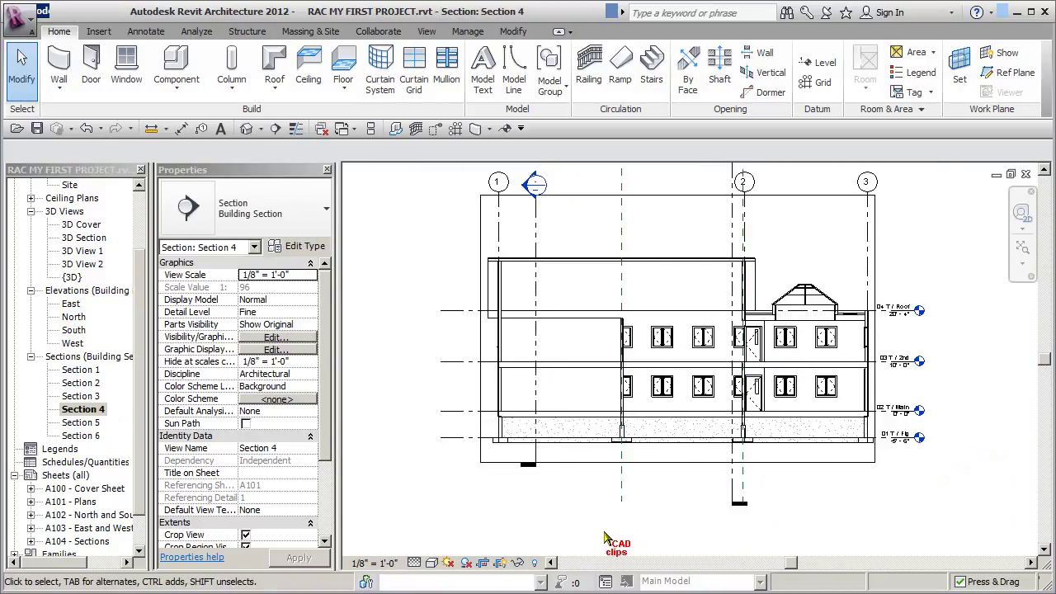
Step: Reopen sheet A104 - Sections, and check Section 1 and the overall layout in the reference A103 Sections.pdf
double_click(95, 541)
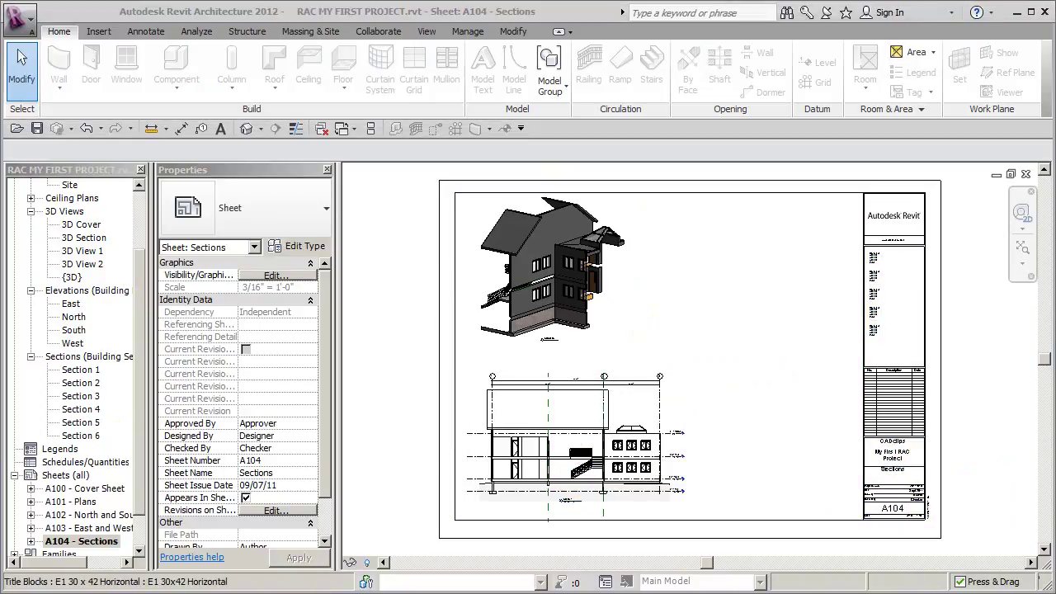
key(alt+Tab)
scroll(702, 429, down, 1)
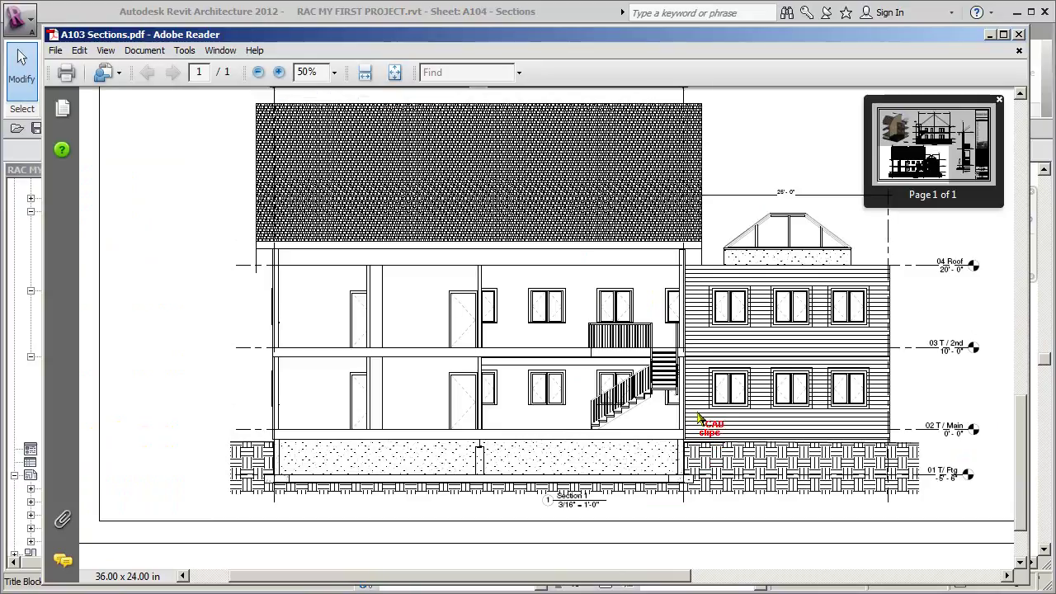
click(394, 72)
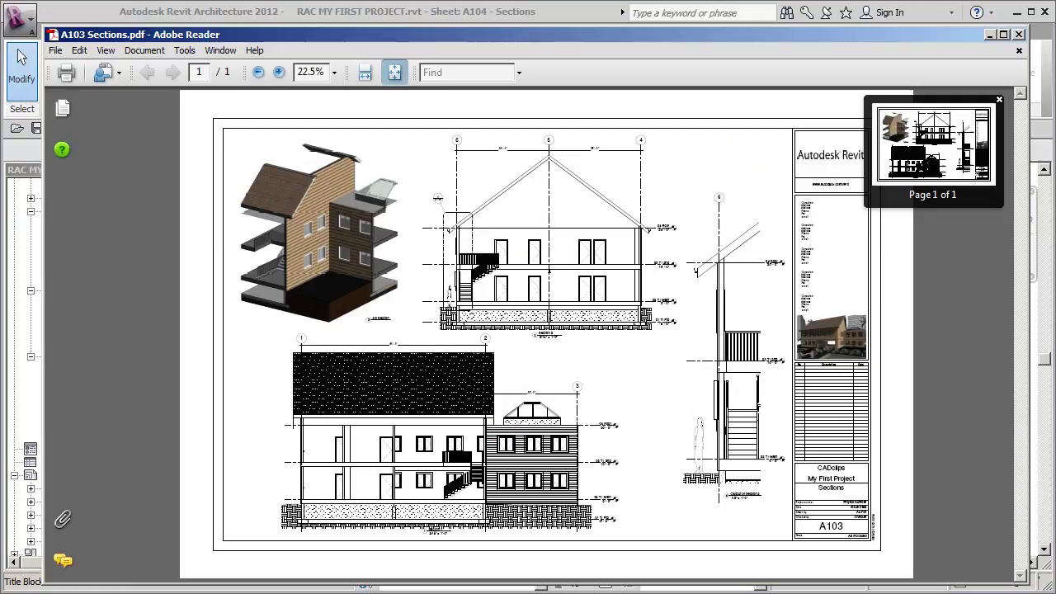
key(alt+Tab)
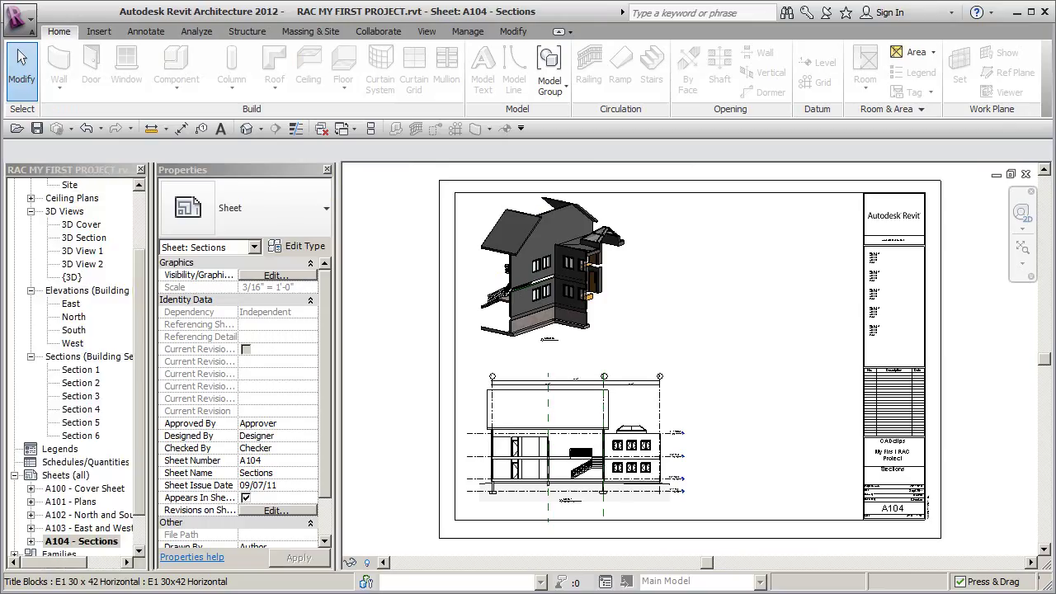
Step: Nudge the Section 1 viewport to the left, towards the sheet border
click(575, 443)
key(Left)
key(Left)
key(Left)
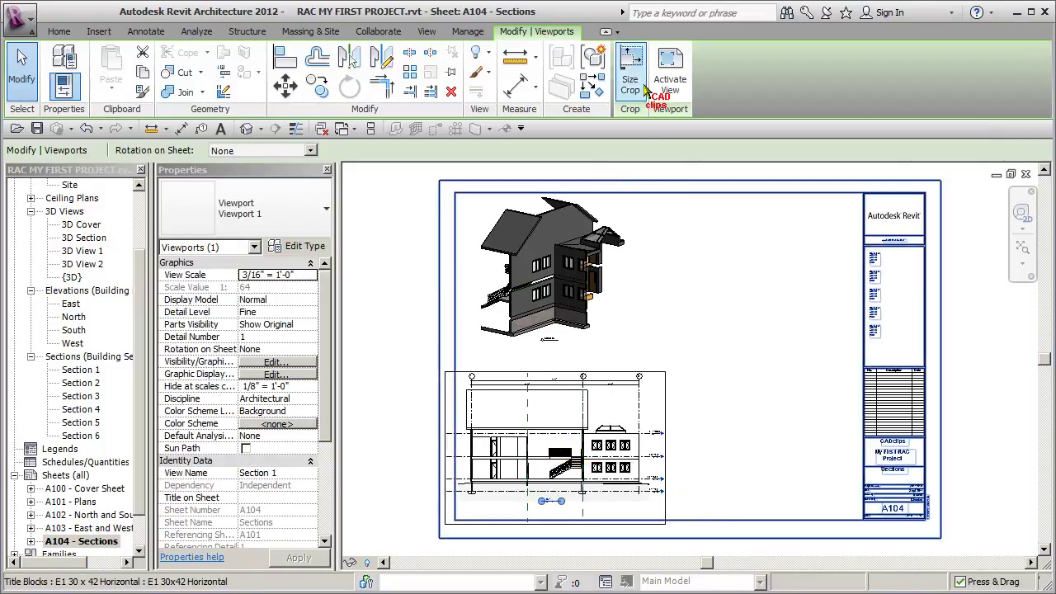
Step: Activate the Section 1 view on the sheet, pull the left ends of its level lines in towards grid 1, and deactivate the view
click(670, 79)
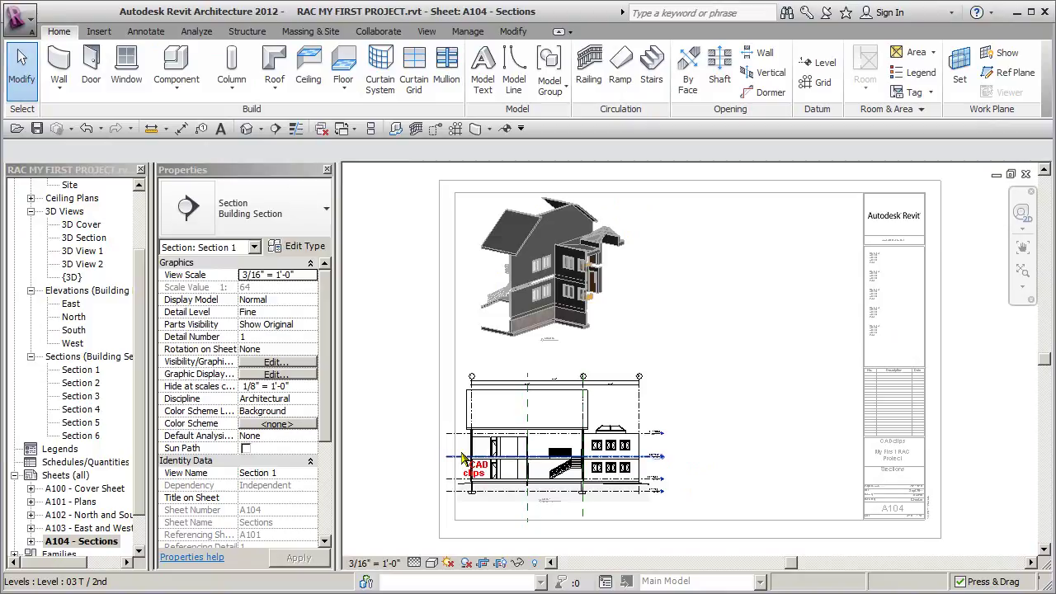
scroll(462, 459, up, 4)
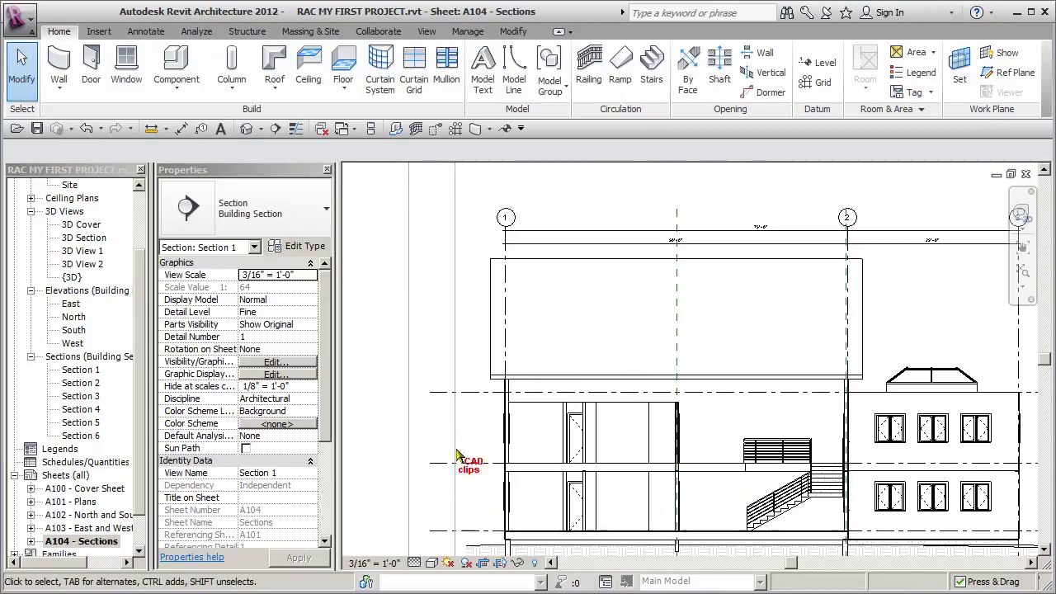
click(471, 394)
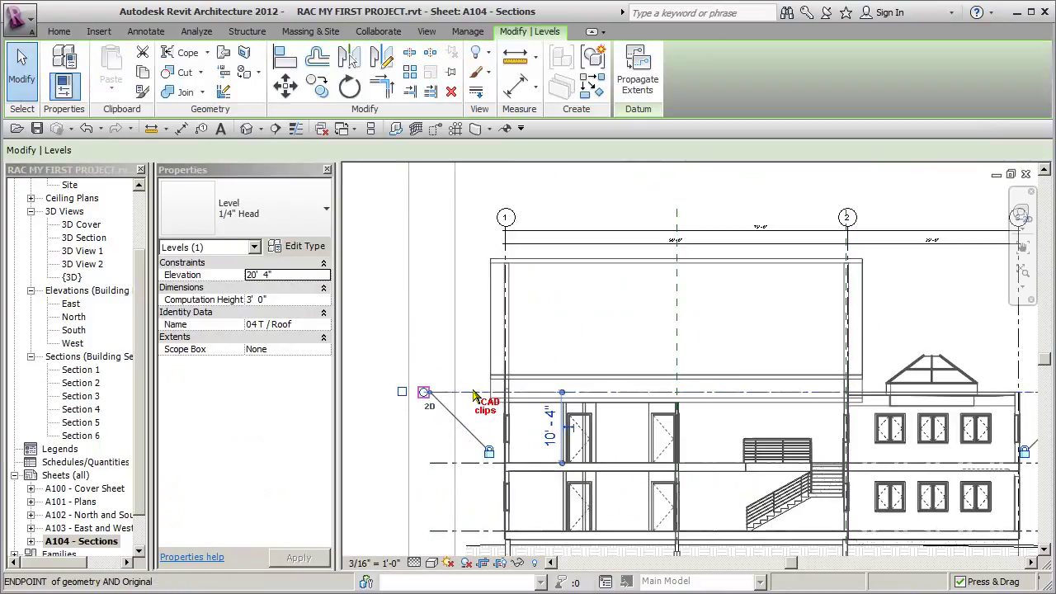
drag(472, 390, 463, 464)
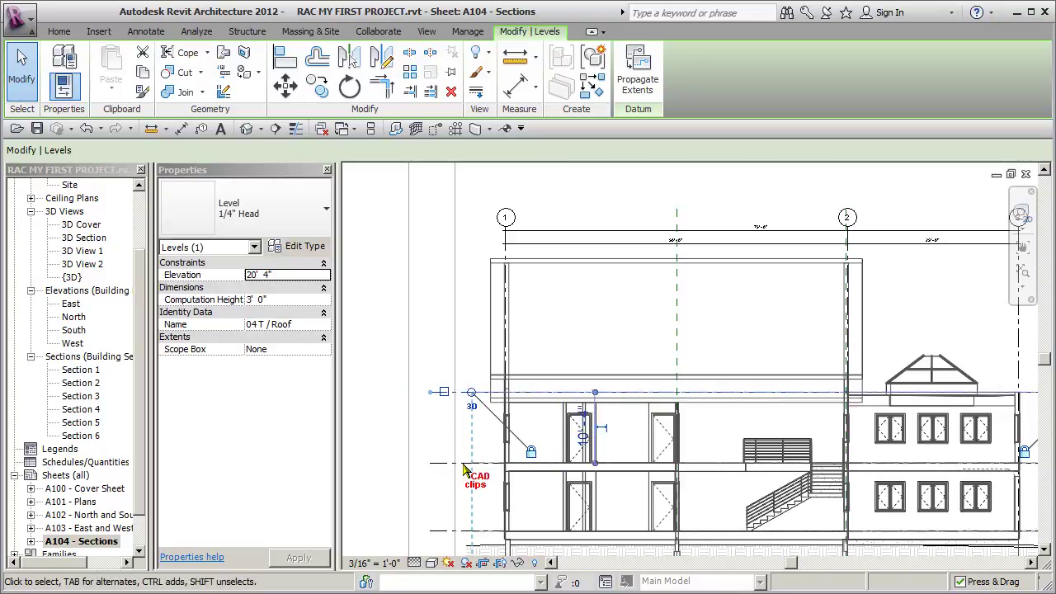
click(388, 450)
scroll(381, 450, down, 2)
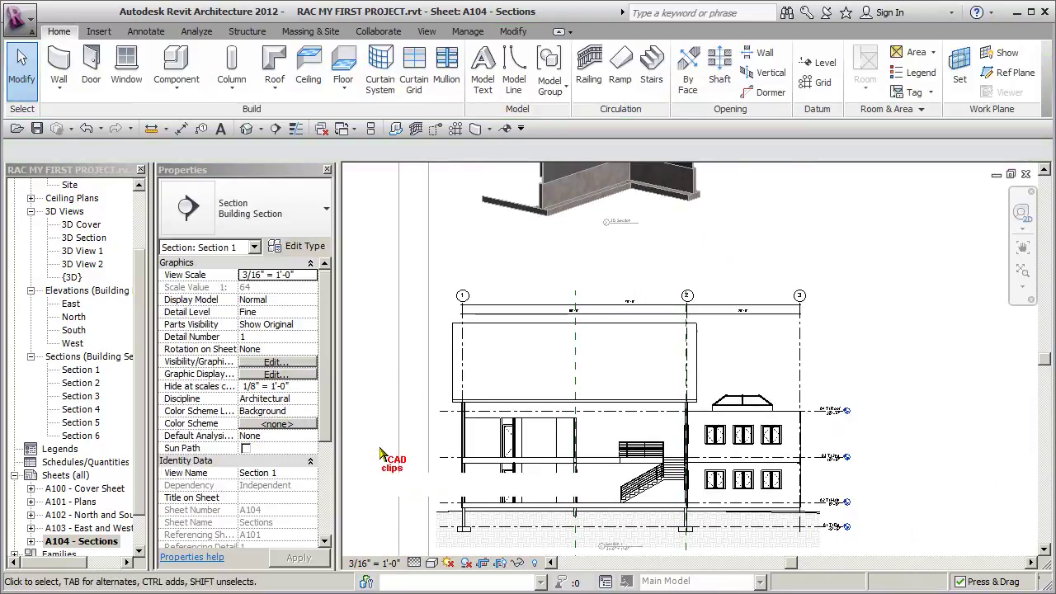
right_click(587, 365)
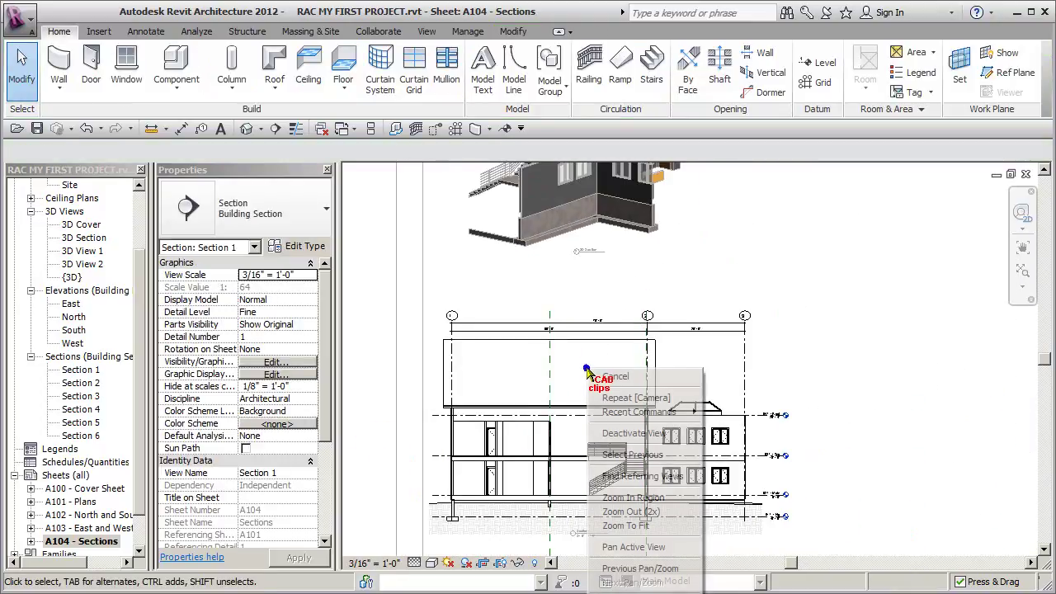
click(635, 429)
scroll(779, 408, down, 1)
middle_drag(780, 410, 679, 385)
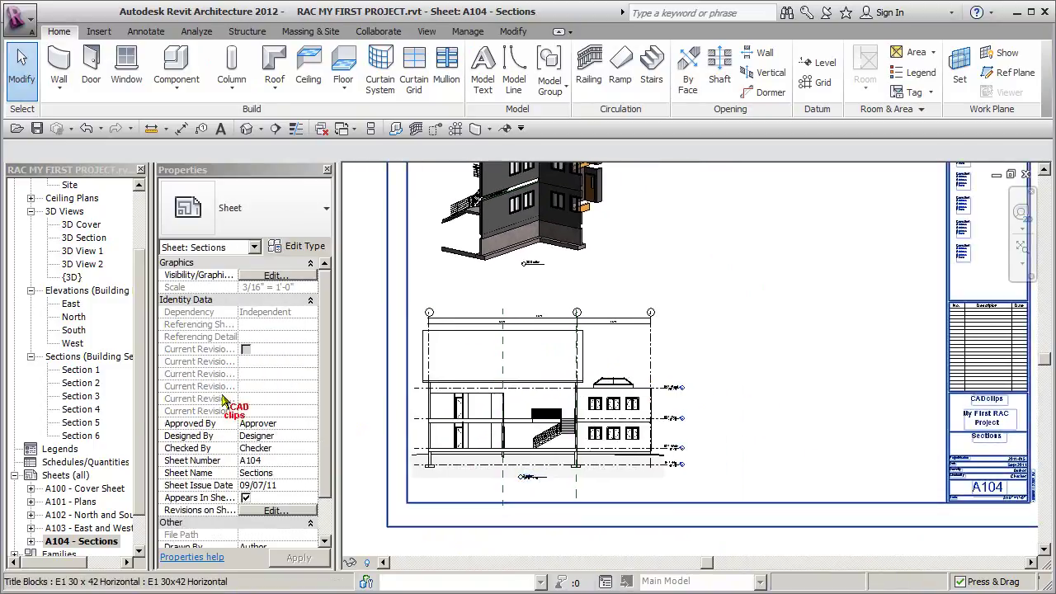
Step: Place Section 4 on the sheet to the right of Section 1 and set its view scale to 3/16" = 1'-0"
click(80, 410)
drag(813, 402, 816, 404)
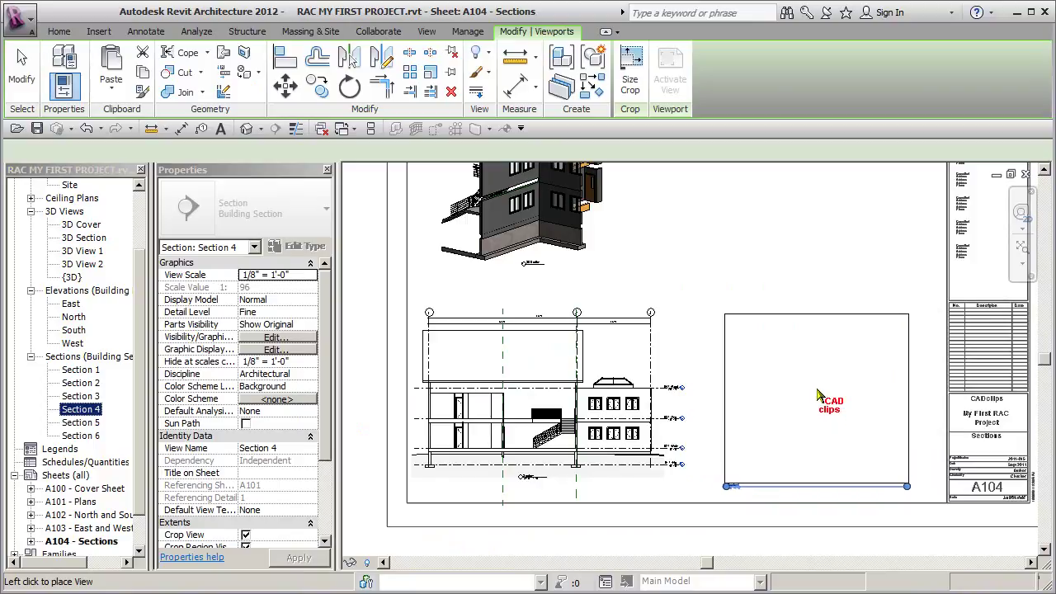
click(808, 405)
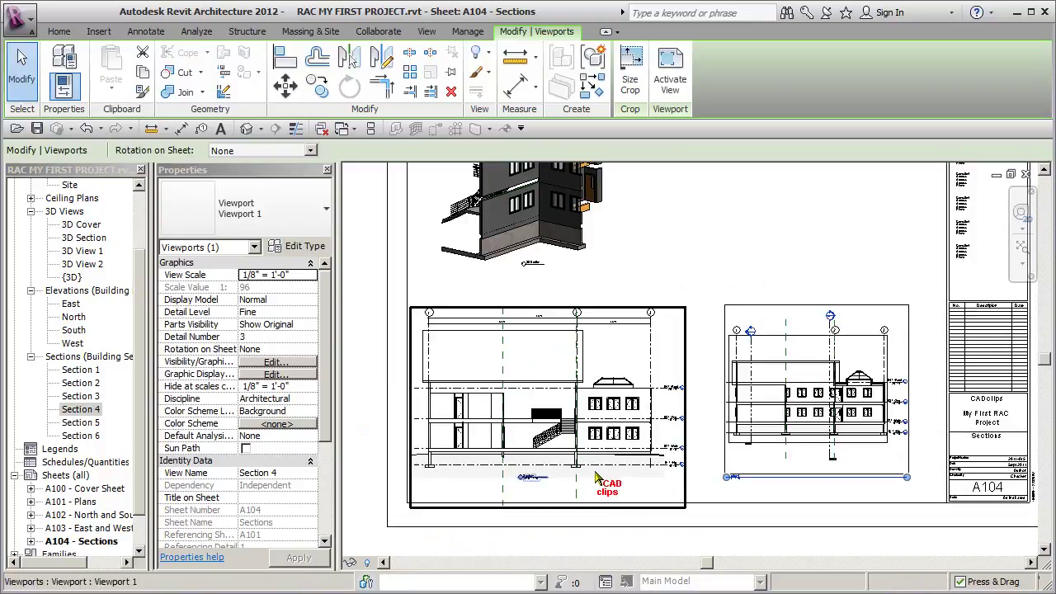
key(Escape)
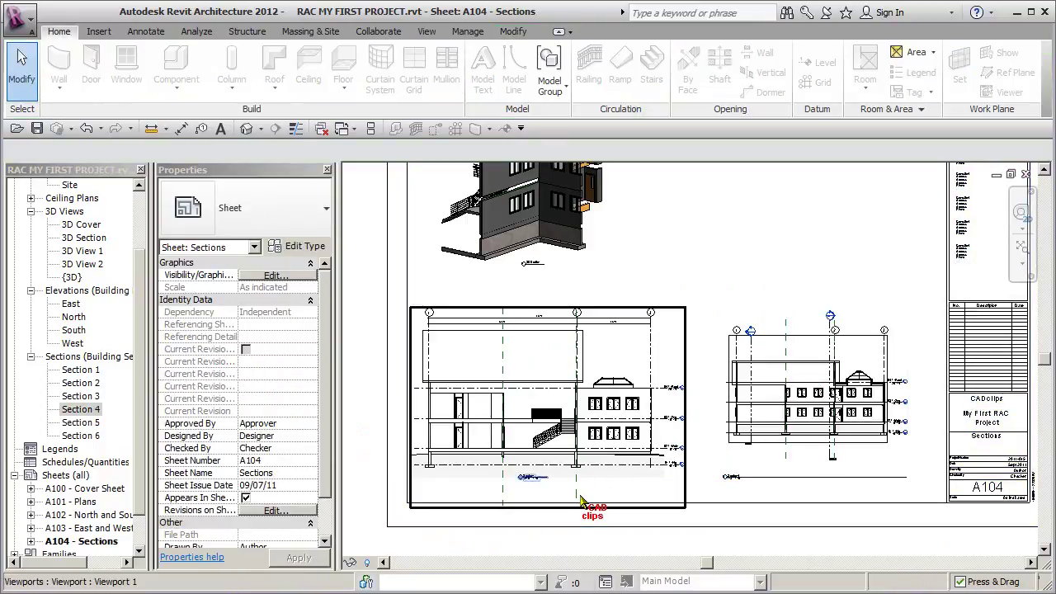
click(807, 419)
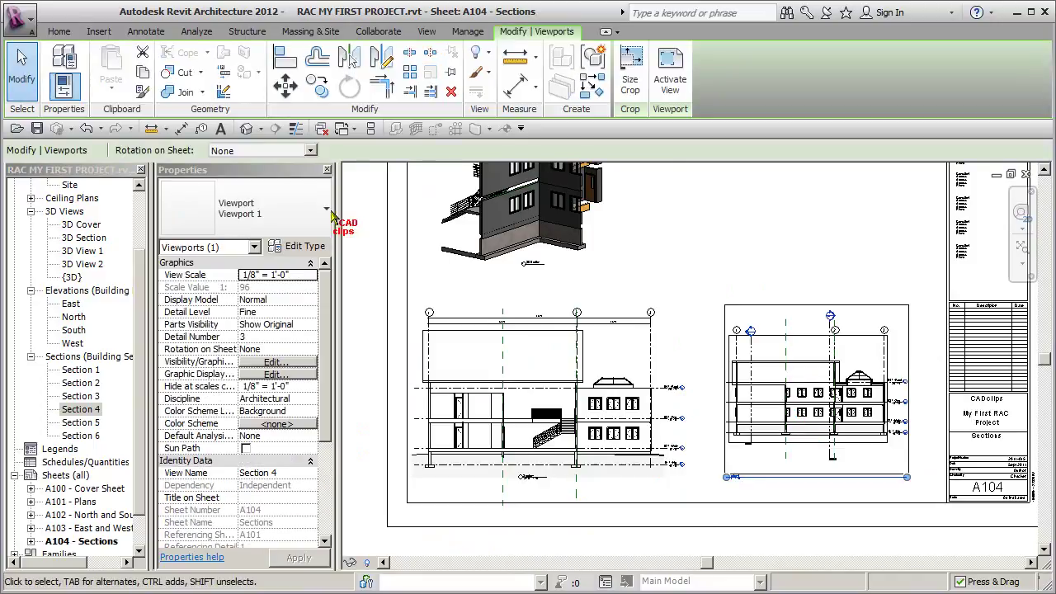
click(311, 275)
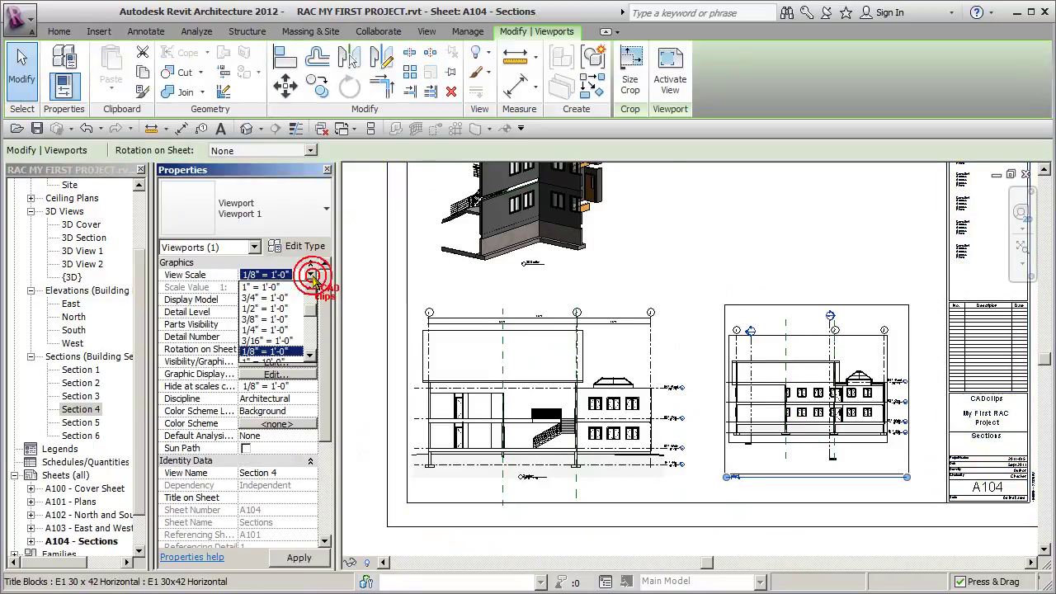
click(272, 340)
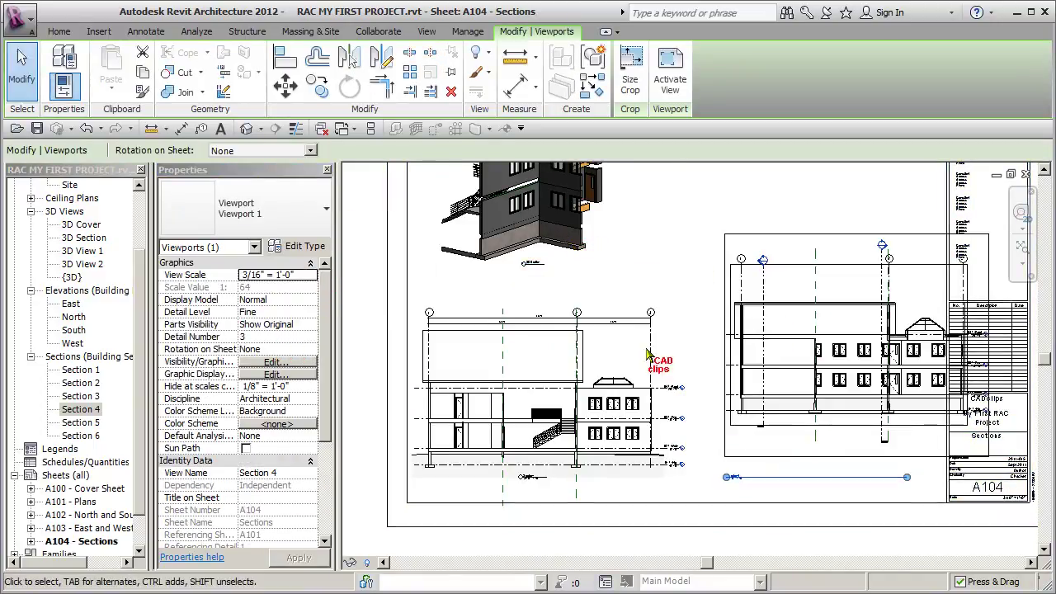
Step: Move the Section 4 viewport level with Section 1 and nudge both viewports left so Section 4 clears the title block
drag(753, 353, 713, 461)
key(Left)
key(Left)
key(Left)
key(Left)
key(Left)
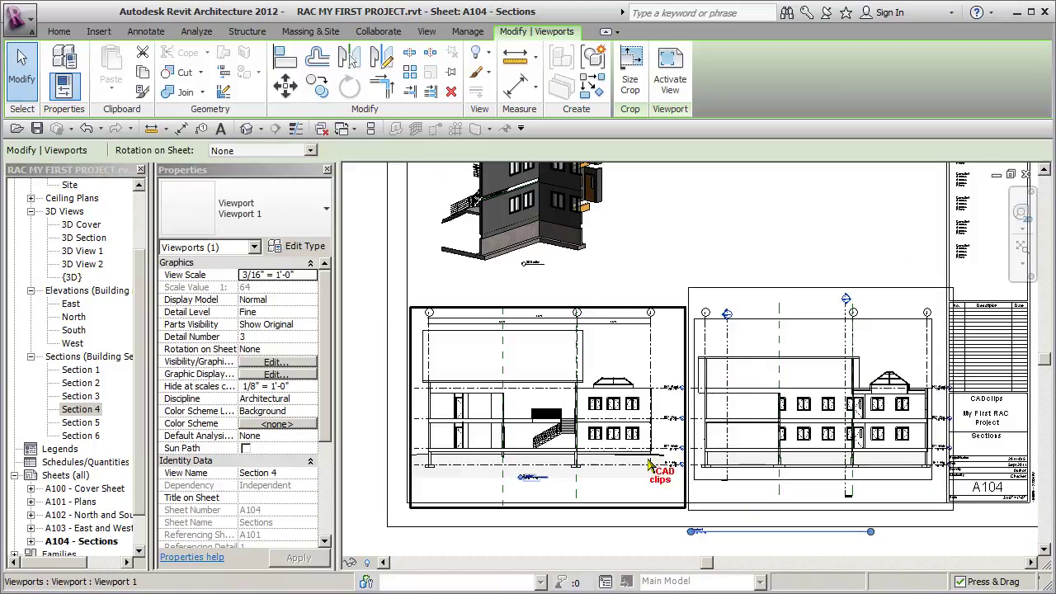
key(Left)
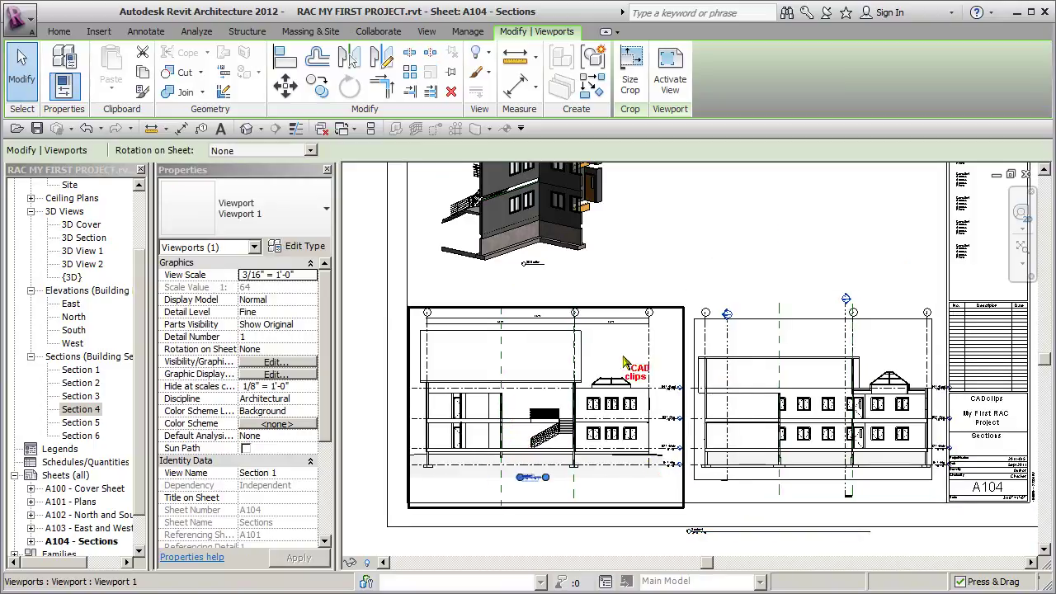
click(749, 229)
click(773, 396)
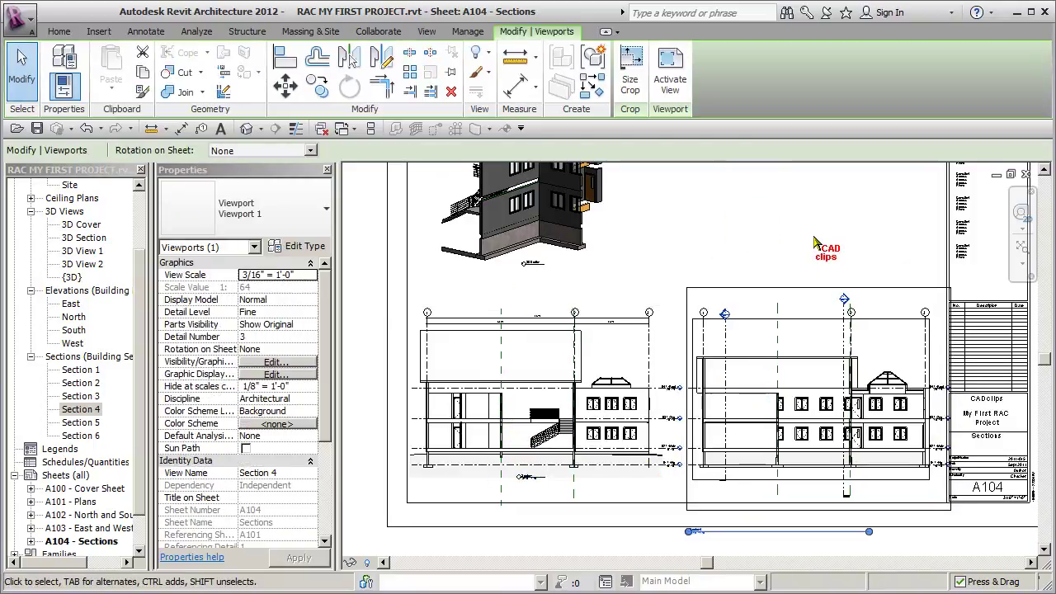
click(556, 377)
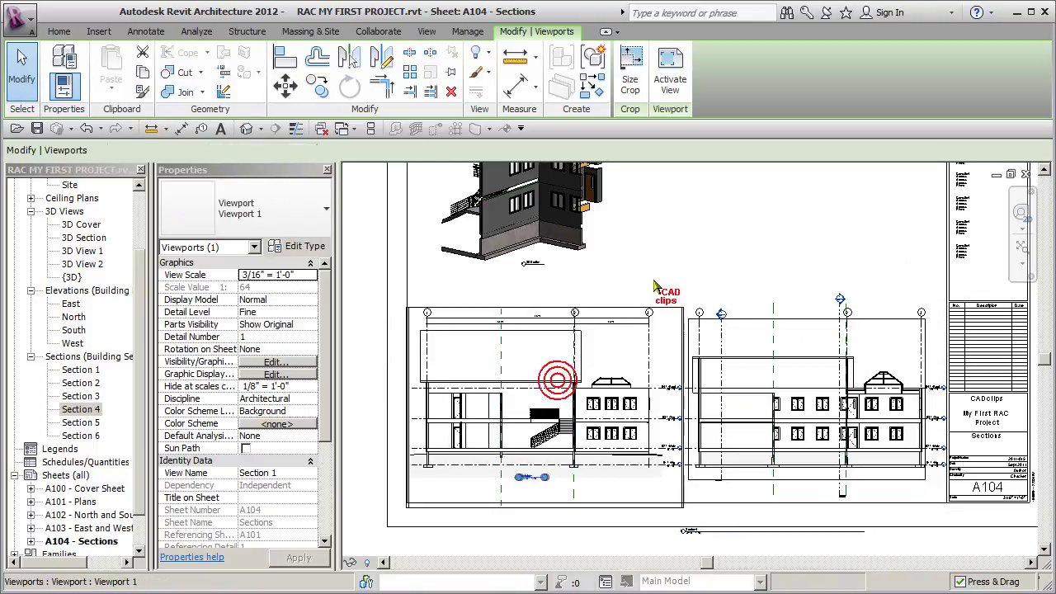
click(796, 241)
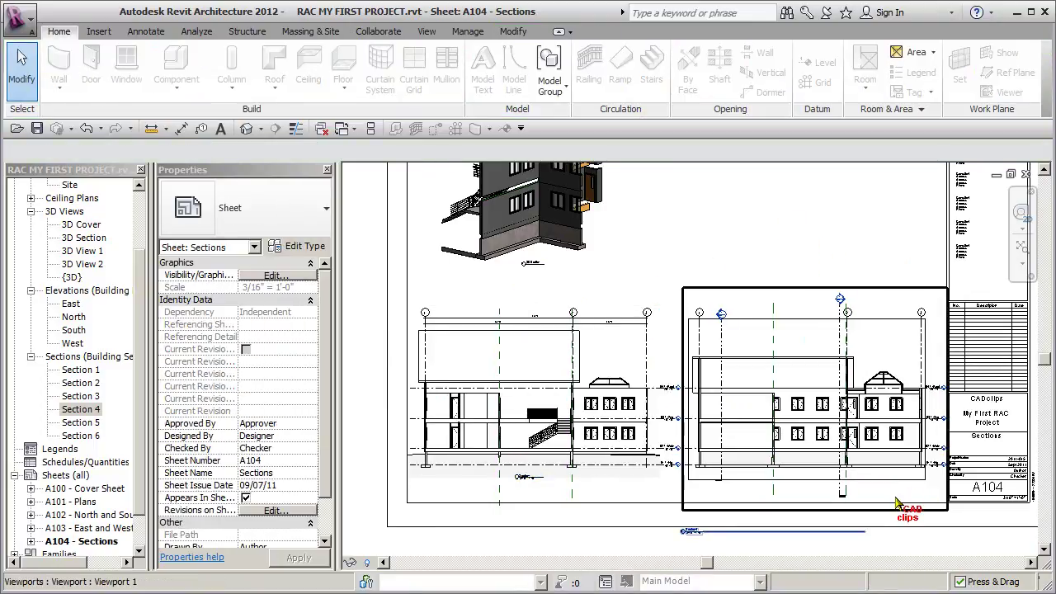
Step: Shorten the Section 4 title line and move the title up to sit centred beneath the section drawing
click(821, 484)
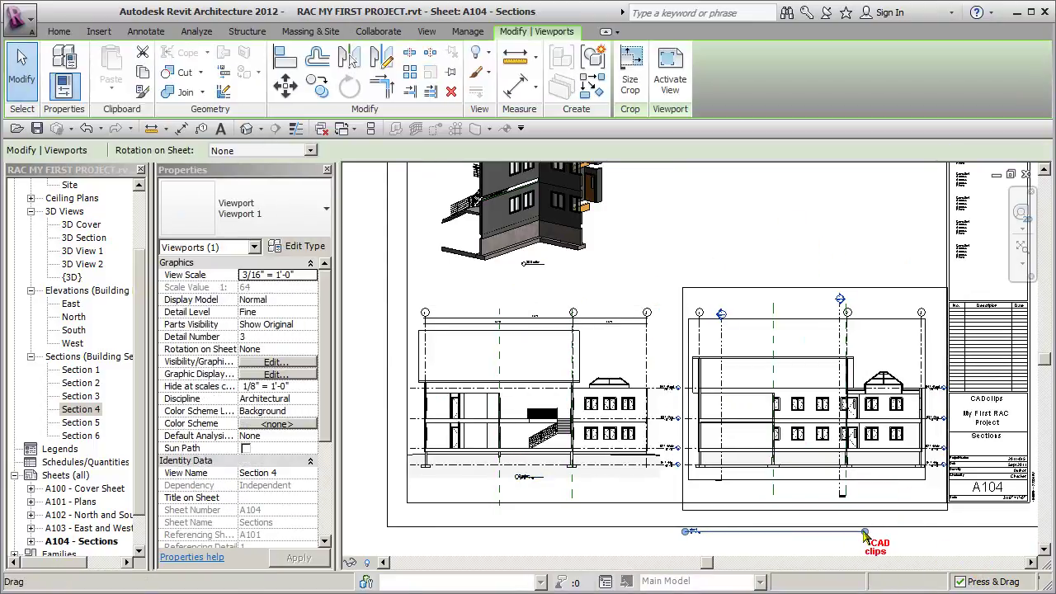
click(700, 545)
drag(734, 518, 811, 487)
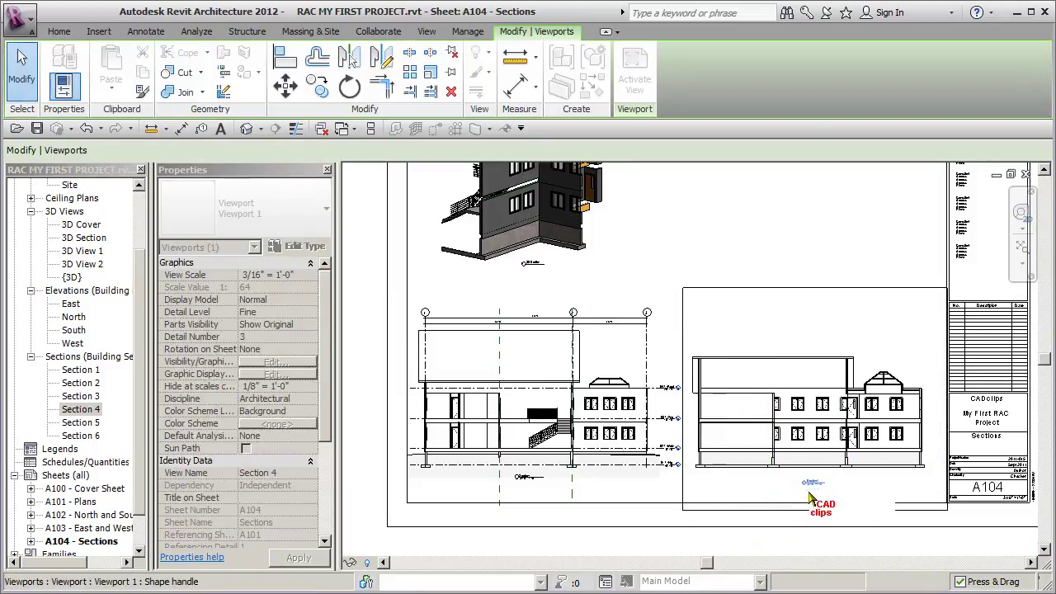
click(822, 221)
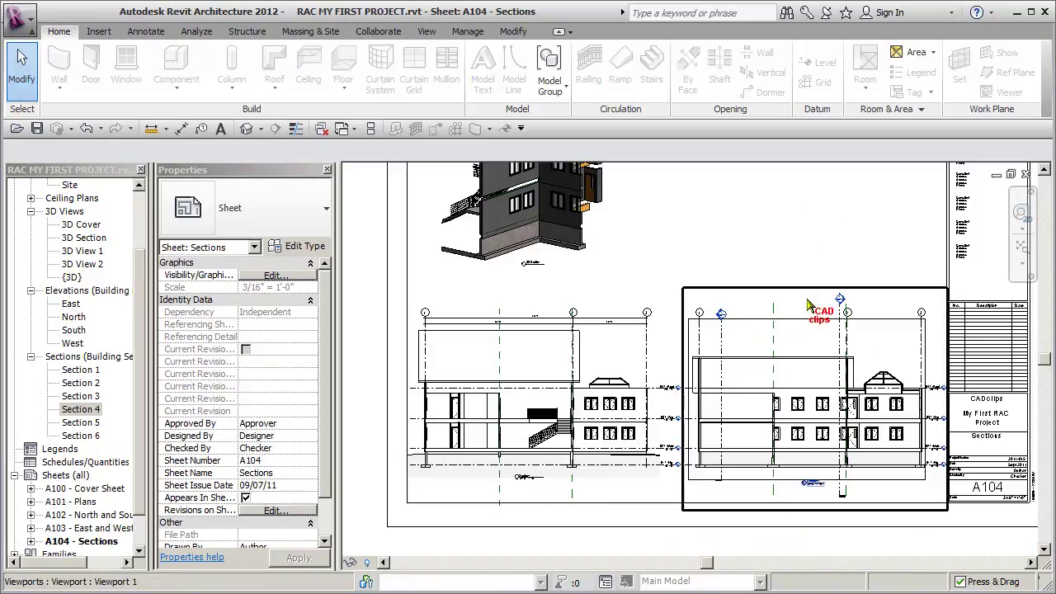
click(802, 324)
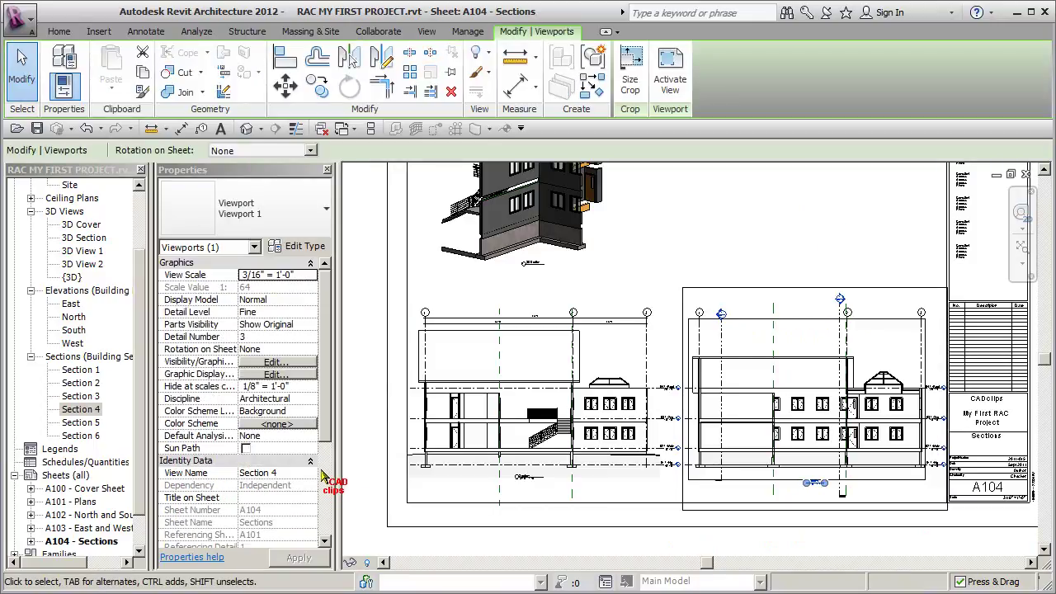
click(452, 388)
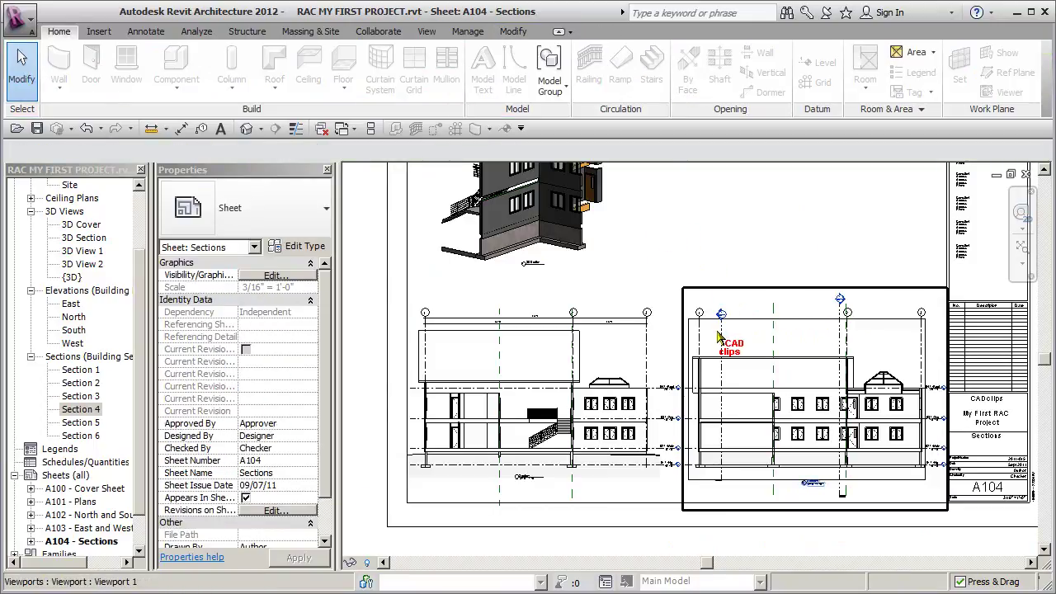
click(718, 335)
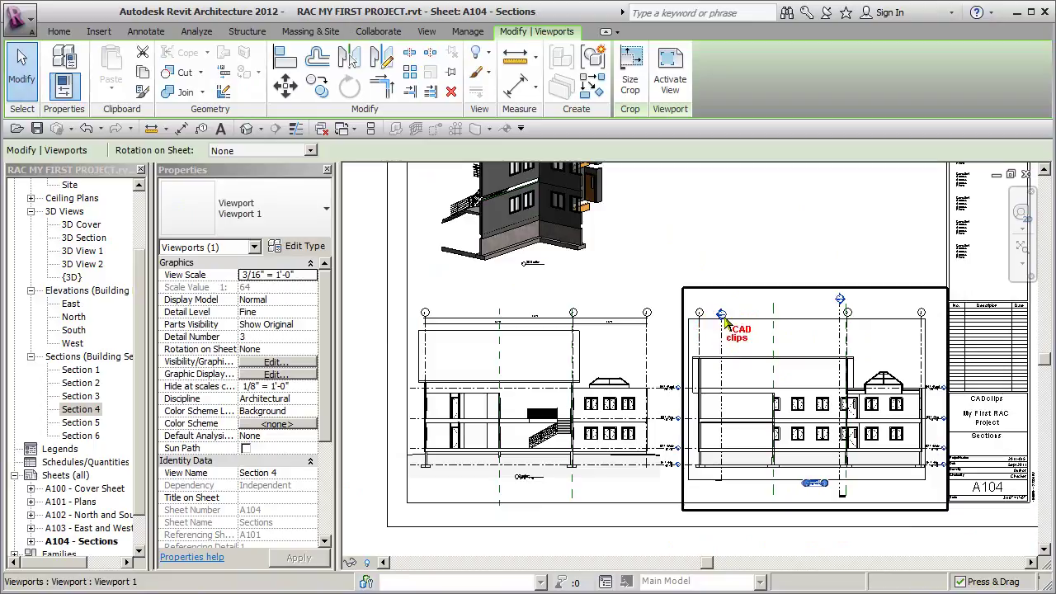
click(727, 263)
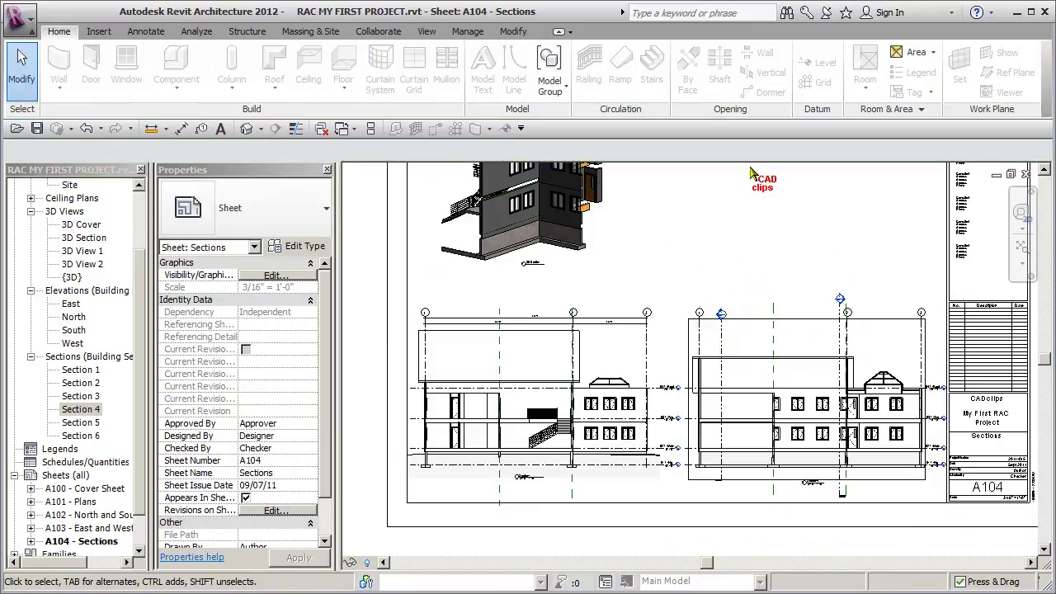
Step: Activate the Section 4 view on the sheet, hide its section marks by category, and deactivate the view
click(737, 324)
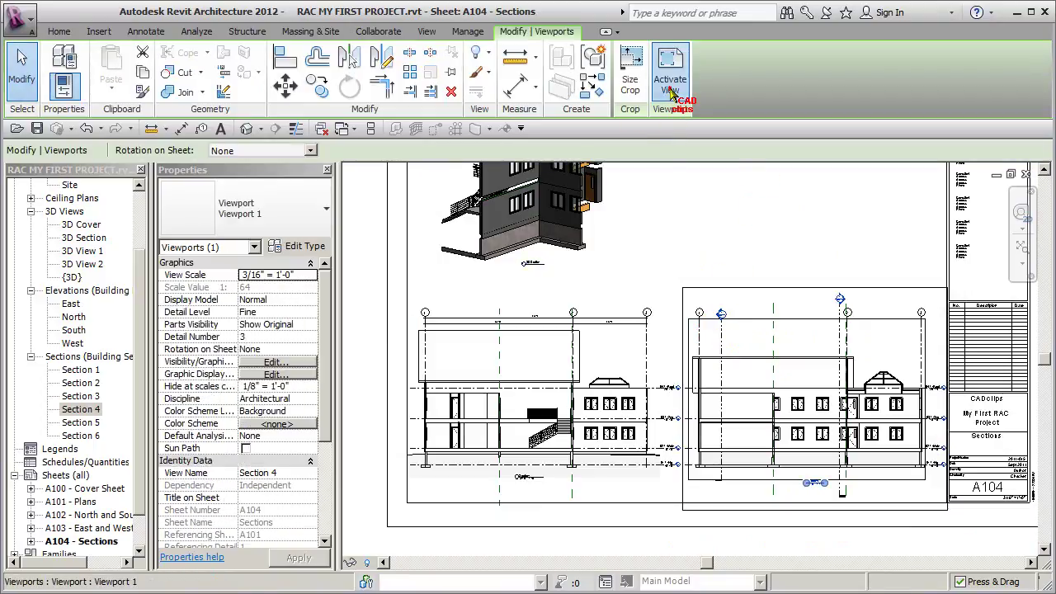
click(670, 83)
click(723, 347)
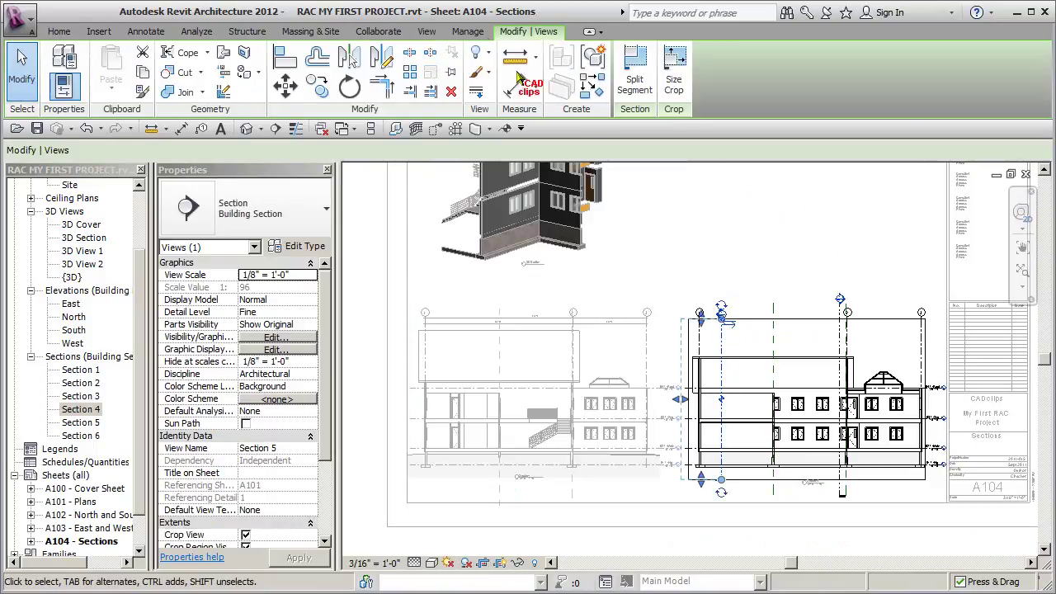
click(481, 55)
click(521, 113)
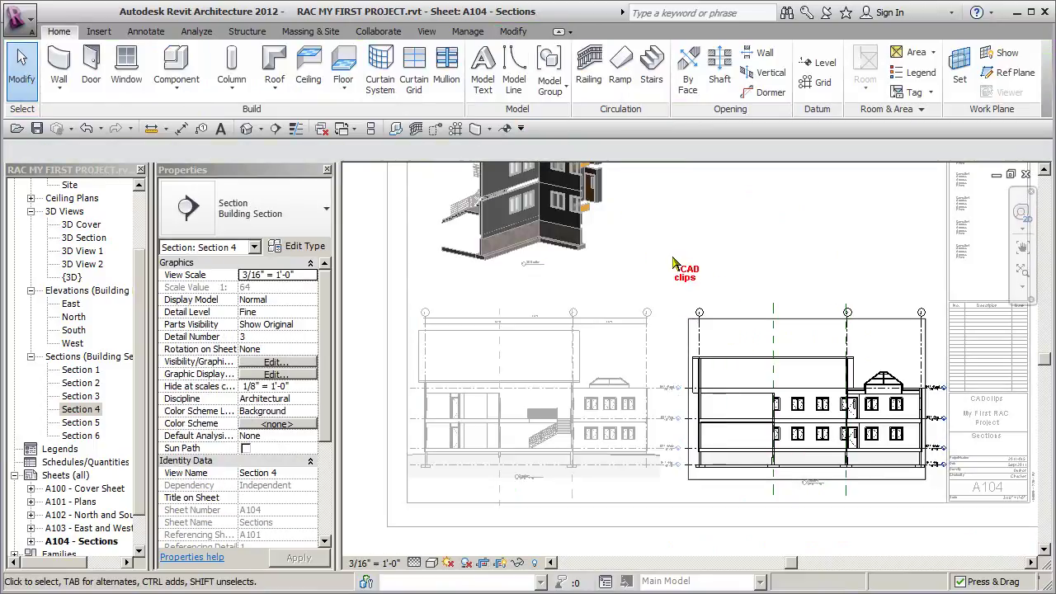
right_click(752, 329)
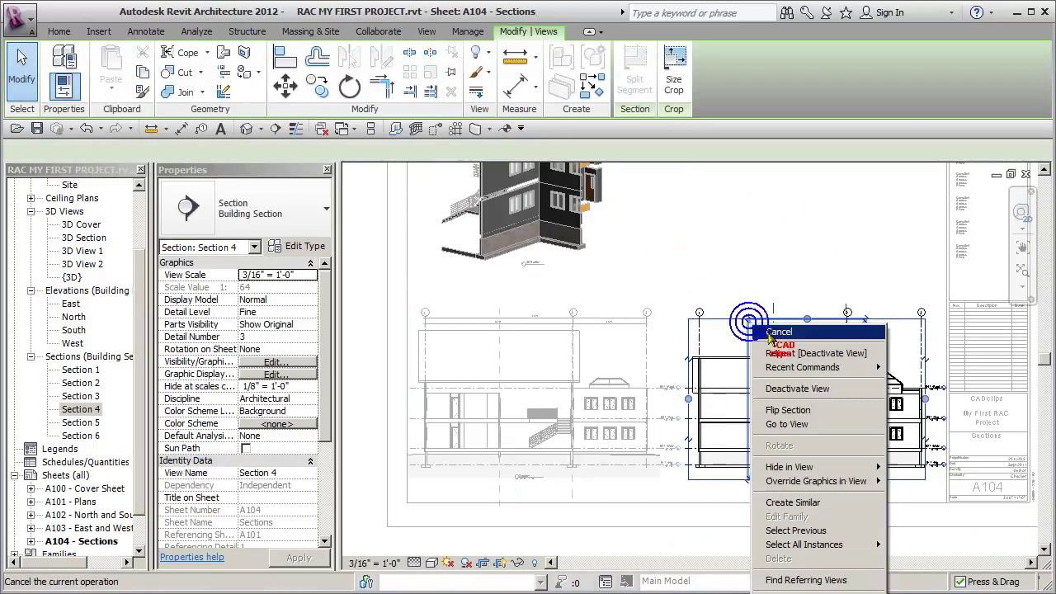
click(813, 389)
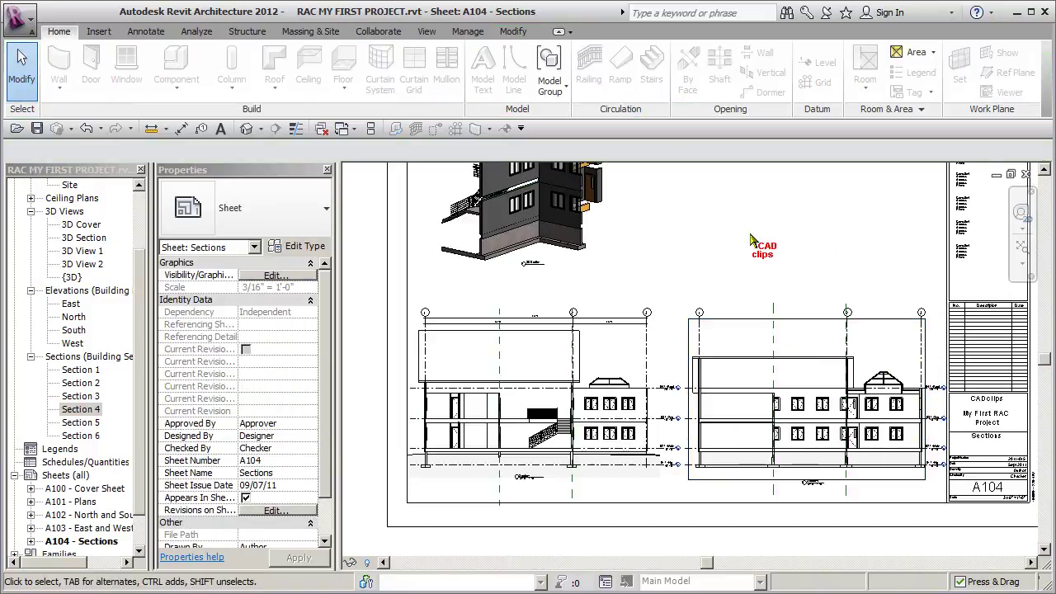
Step: Turn off crop region visibility for the Section 4 viewport
click(731, 479)
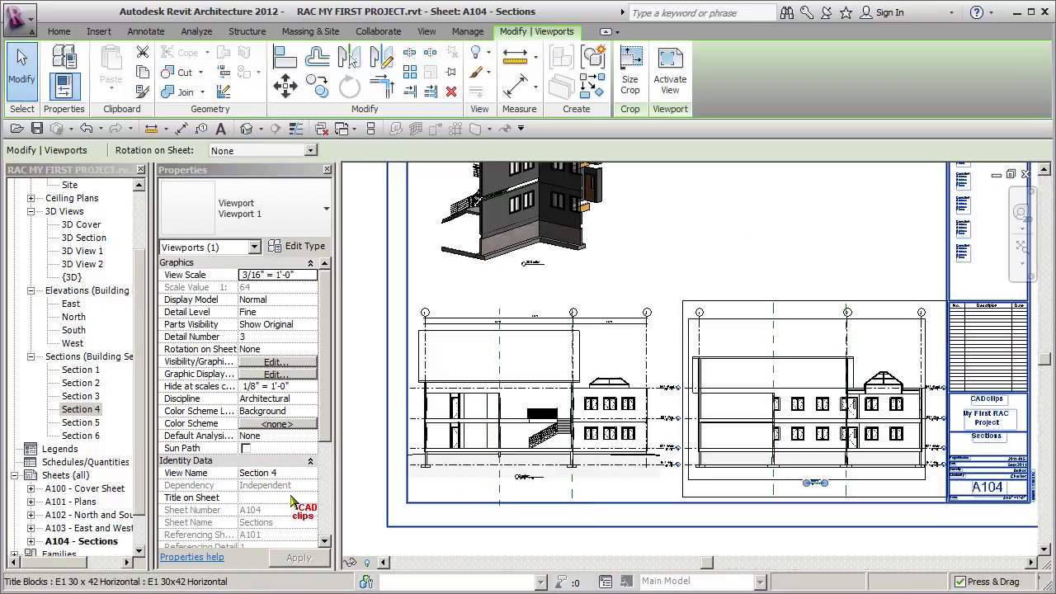
scroll(324, 441, down, 2)
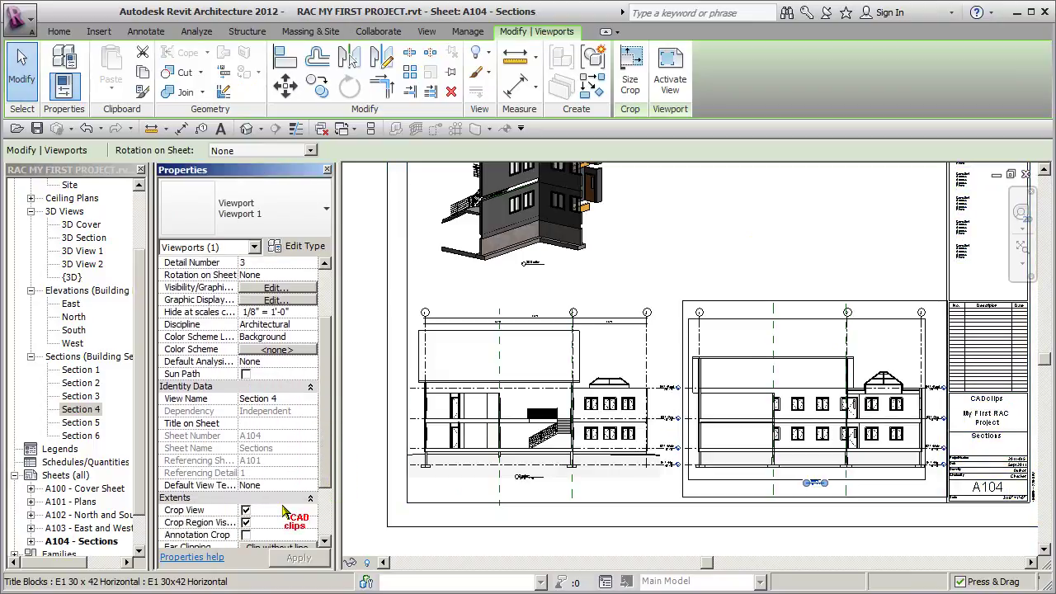
click(245, 522)
click(735, 221)
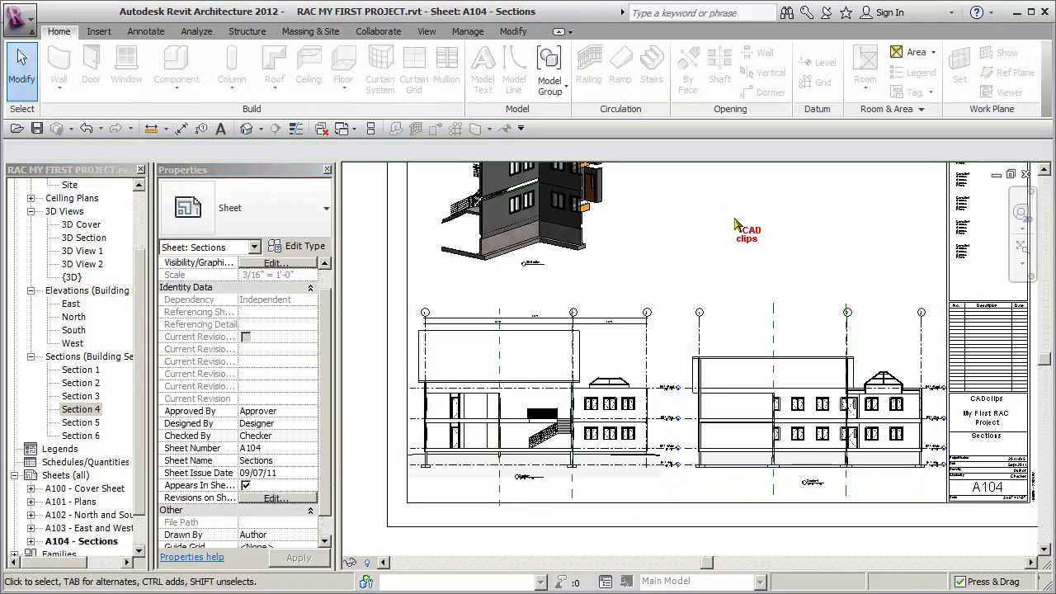
Step: Place Section 2 on the sheet to the right of the 3D section view, and select its viewport
scroll(708, 330, up, 2)
click(80, 382)
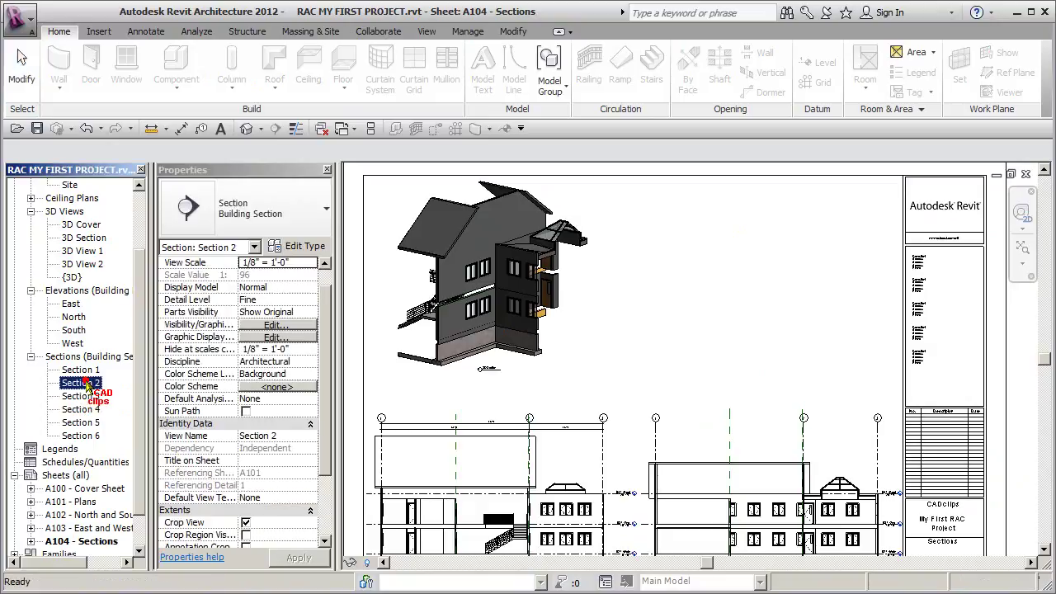
drag(708, 353, 709, 353)
click(677, 293)
key(Escape)
click(692, 295)
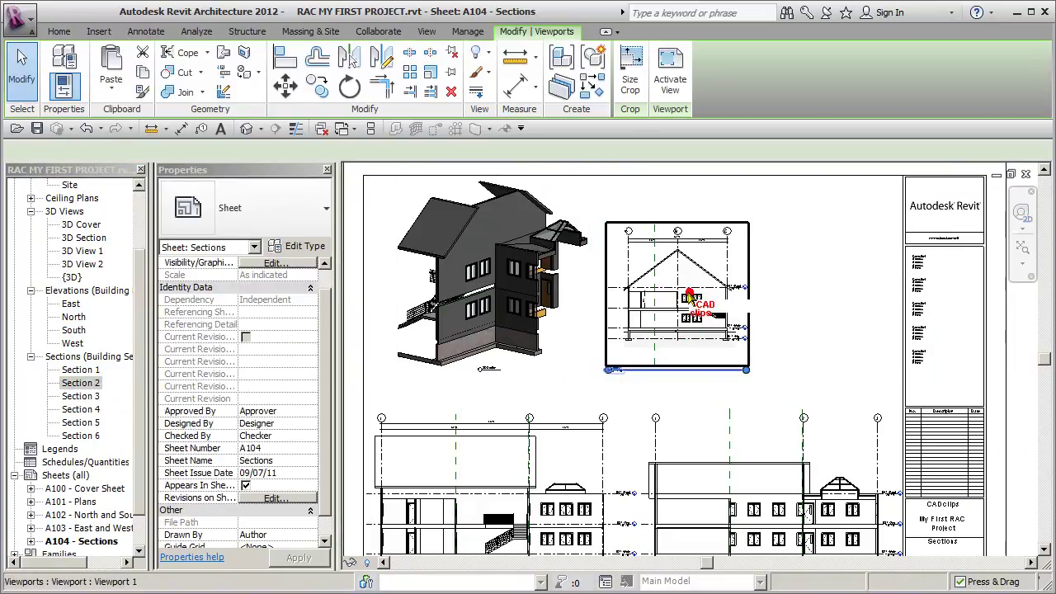
Step: Set the Section 2 viewport's view scale to 3/16" = 1'-0" and nudge the viewport slightly left
click(310, 263)
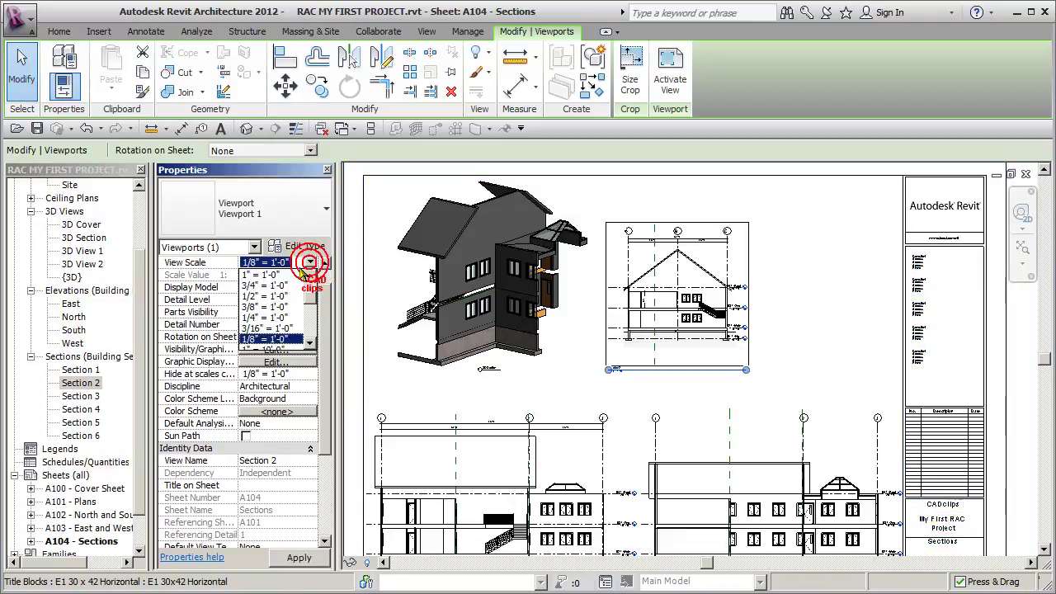
click(279, 328)
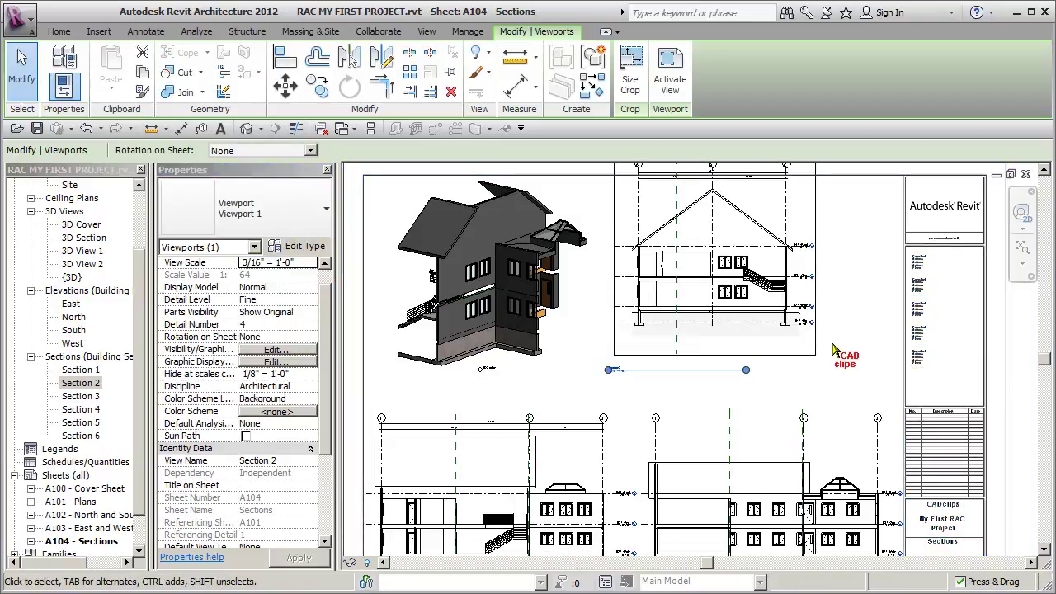
key(Left)
key(Left)
key(Left)
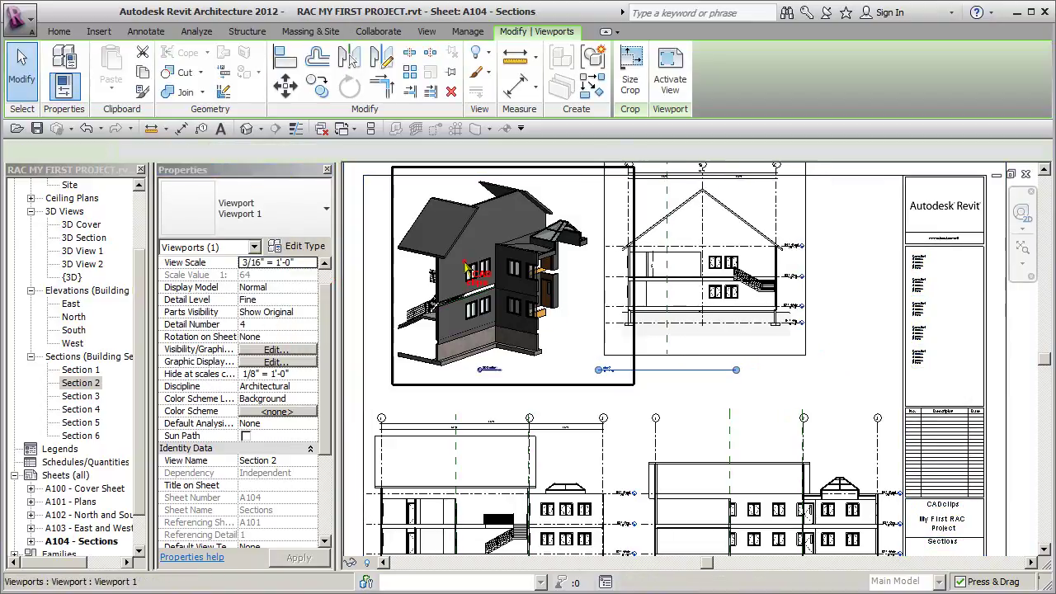
Step: Nudge the 3D Section viewport slightly left, away from the Section 2 drawing
click(465, 267)
key(Left)
key(Left)
key(Left)
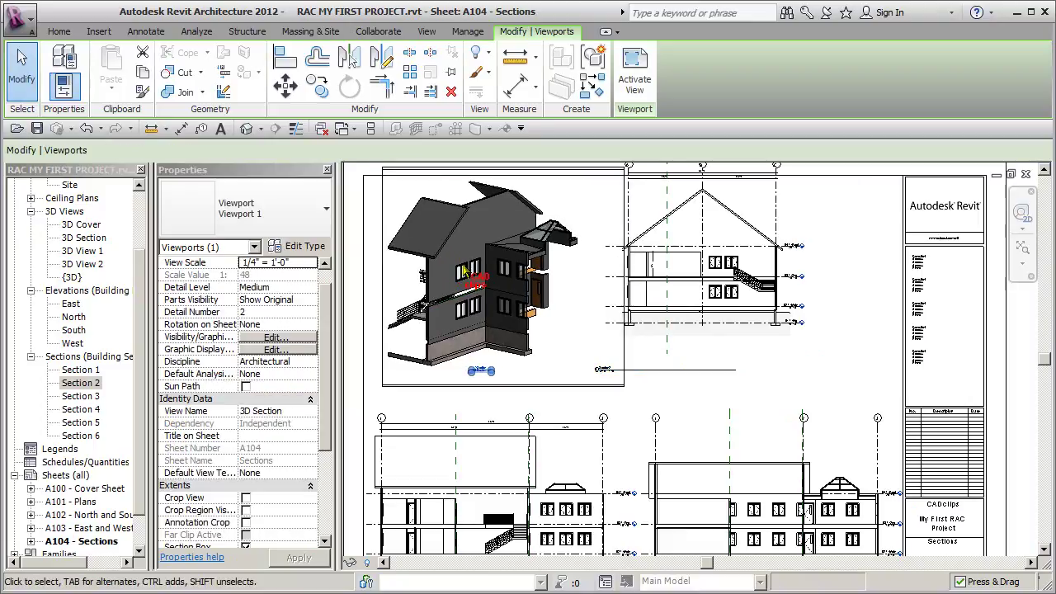
Step: Move the Section 2 viewport down and left beside the 3D section, with its title centred beneath the drawing
drag(723, 266, 703, 294)
drag(614, 401, 677, 363)
key(Escape)
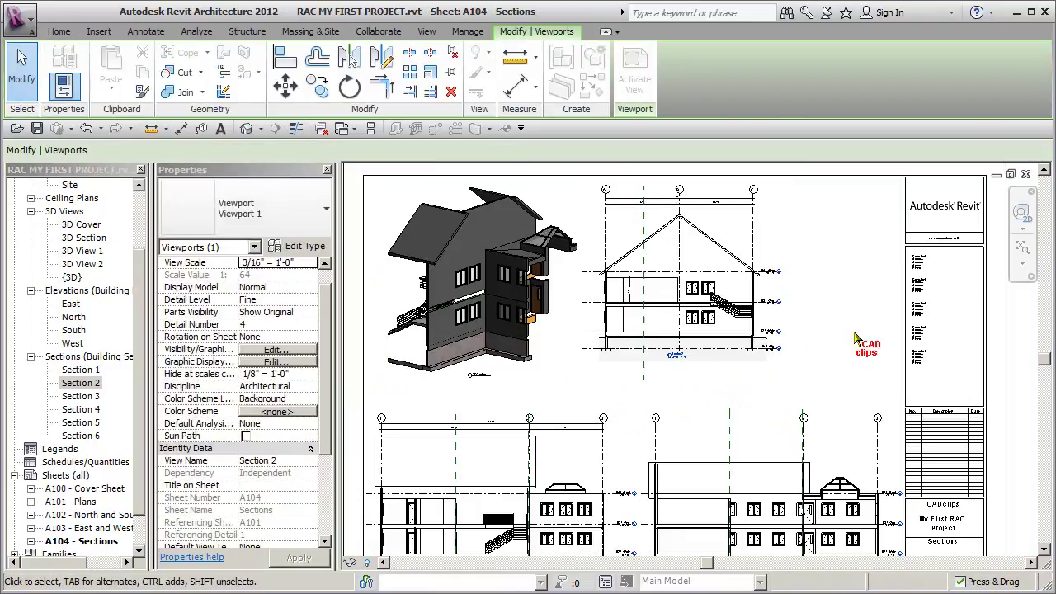
click(743, 313)
drag(726, 309, 722, 317)
click(812, 338)
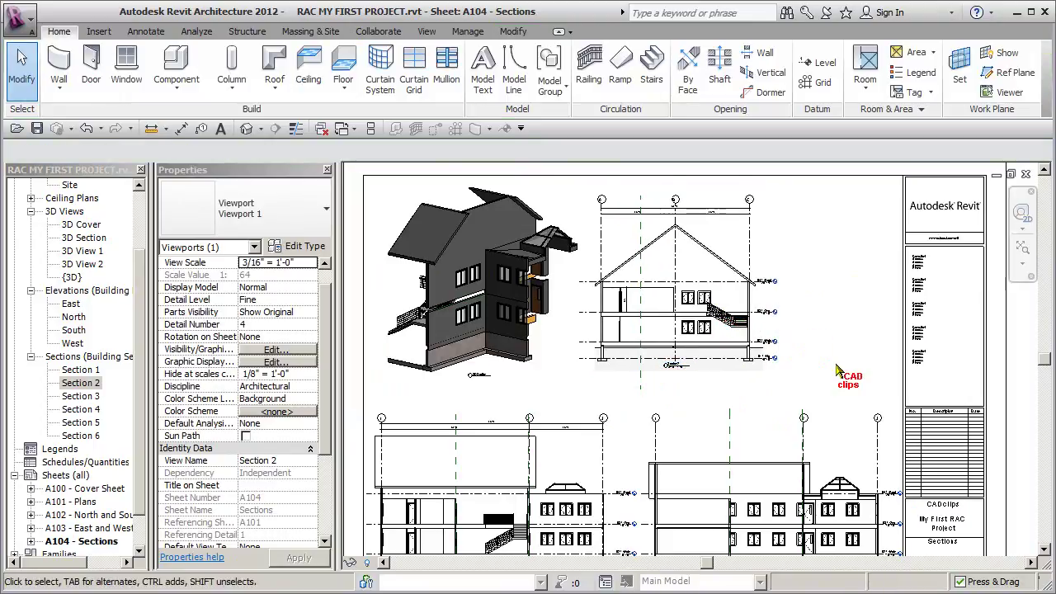
Step: Open the 02 T / Main floor plan at the section marks around the entrance doors
middle_drag(830, 361, 802, 314)
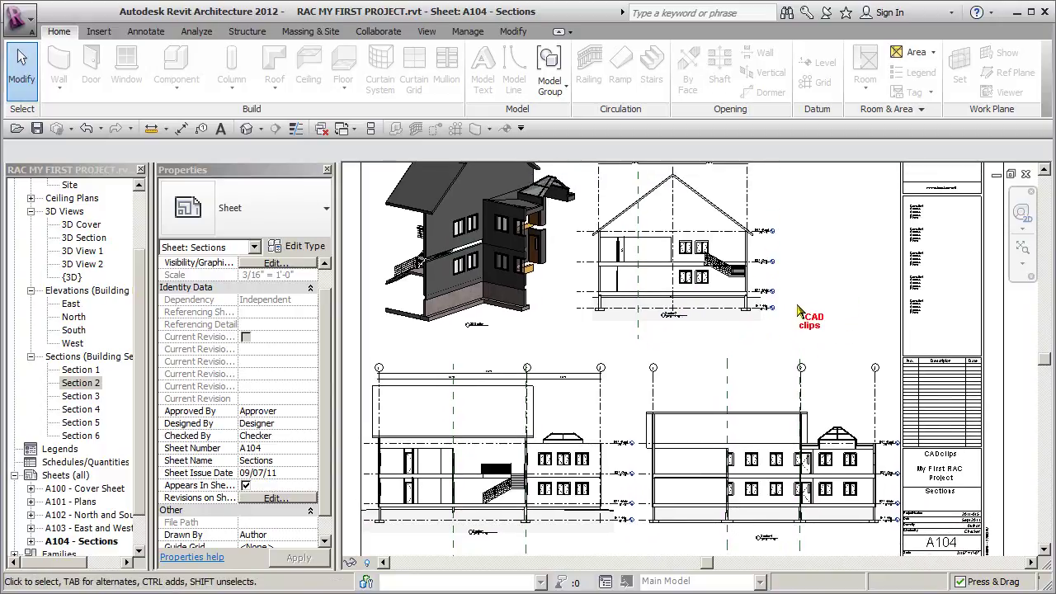
scroll(805, 314, up, 4)
scroll(753, 332, down, 1)
middle_drag(764, 347, 819, 124)
middle_drag(706, 423, 998, 361)
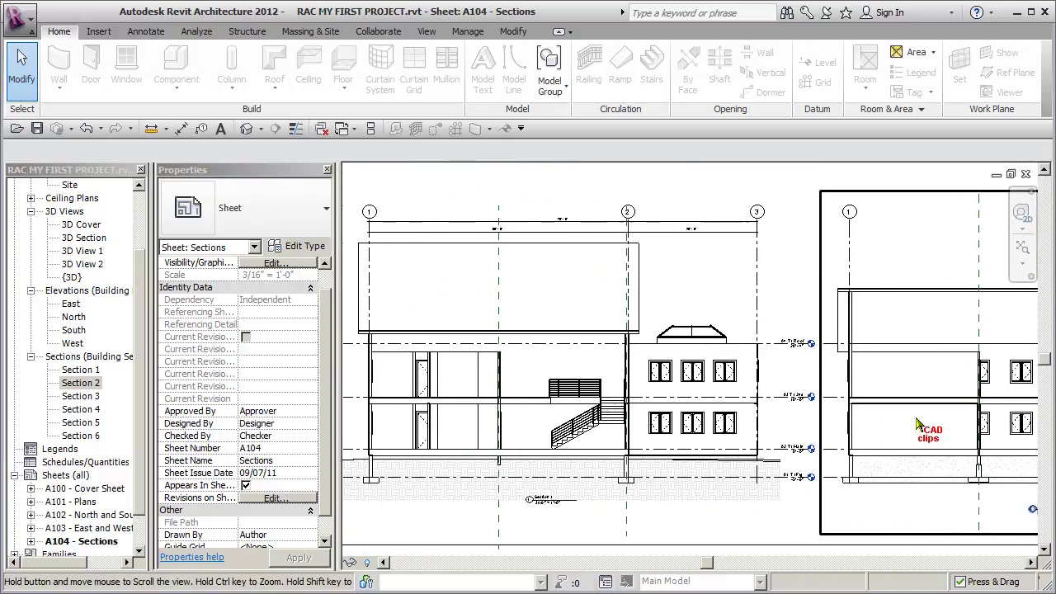
middle_drag(871, 425, 962, 425)
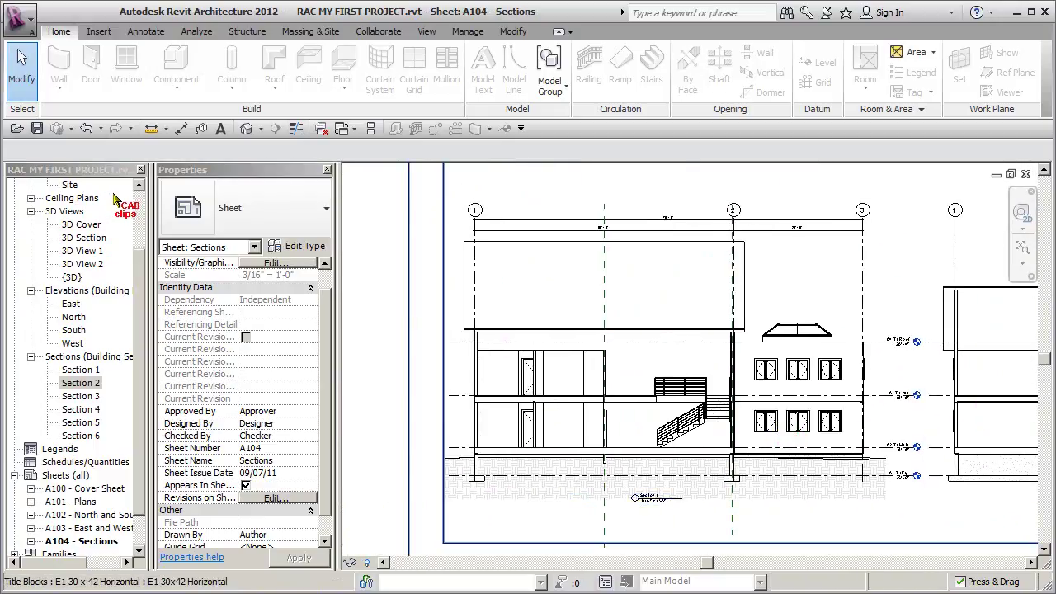
click(142, 199)
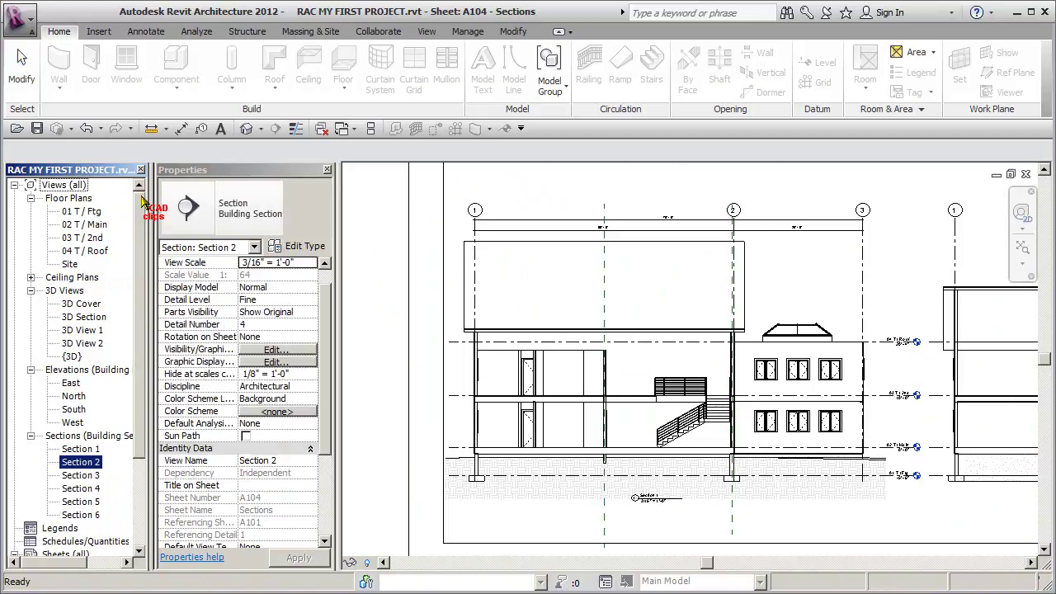
double_click(92, 226)
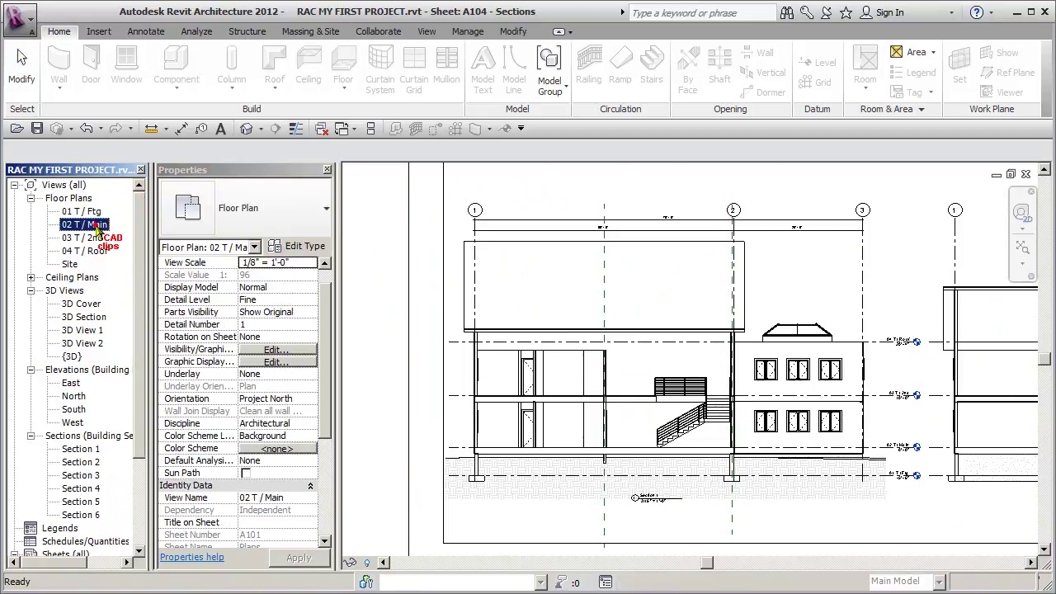
scroll(700, 516, up, 1)
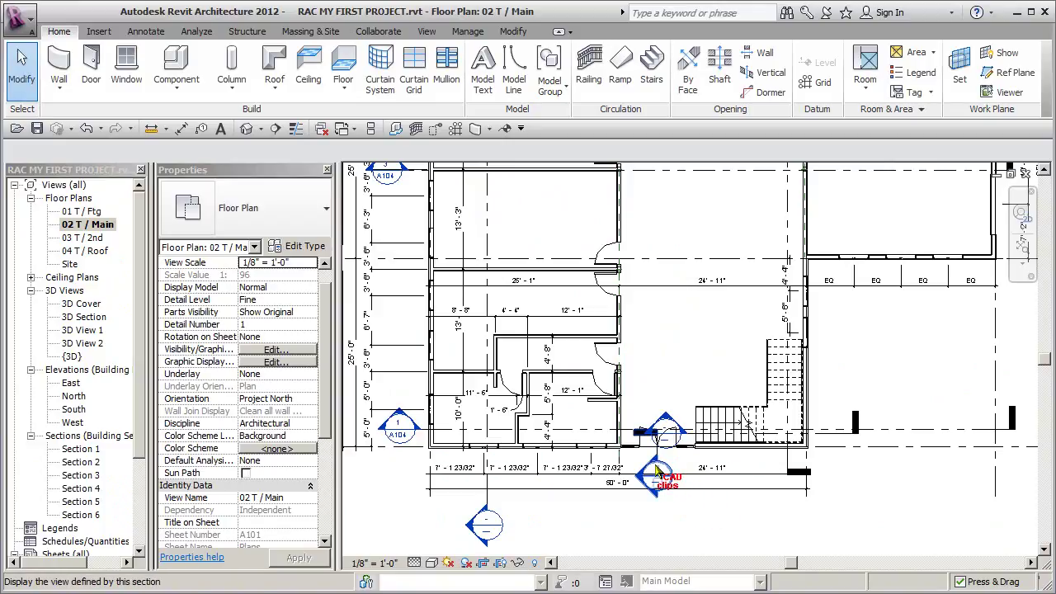
middle_drag(660, 456, 657, 432)
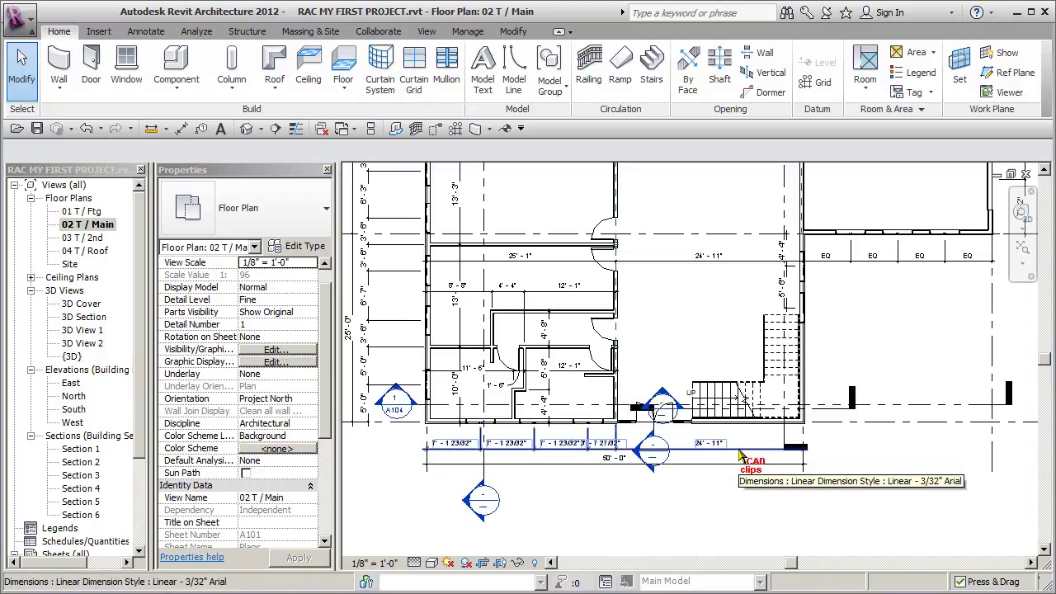
Step: Examine the section marks near the entrance, selecting the line across the stairs to identify its view
scroll(740, 456, down, 3)
drag(558, 320, 684, 330)
click(693, 553)
scroll(729, 478, up, 3)
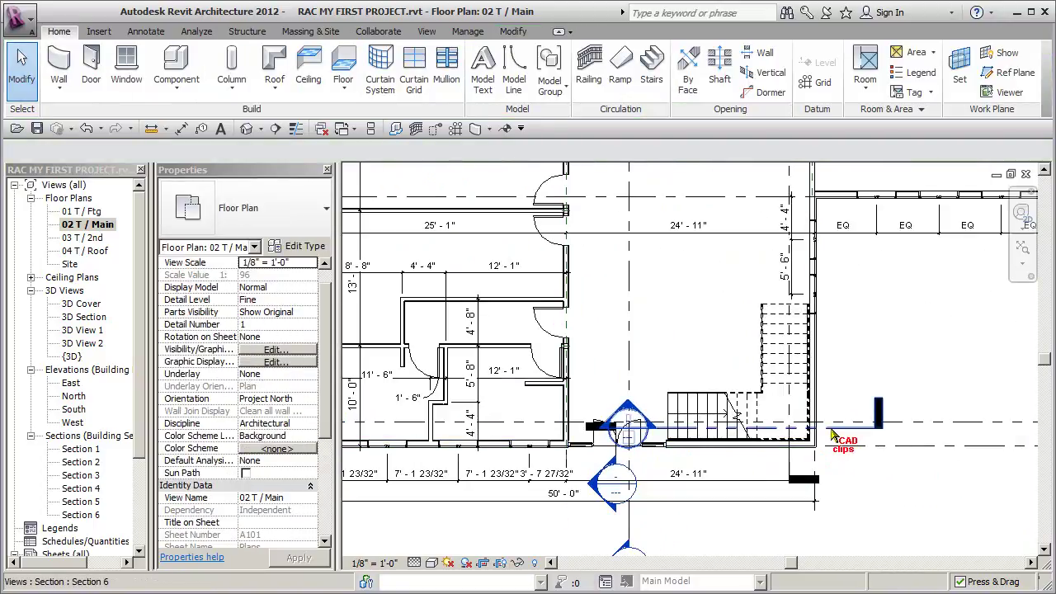
click(874, 427)
click(677, 464)
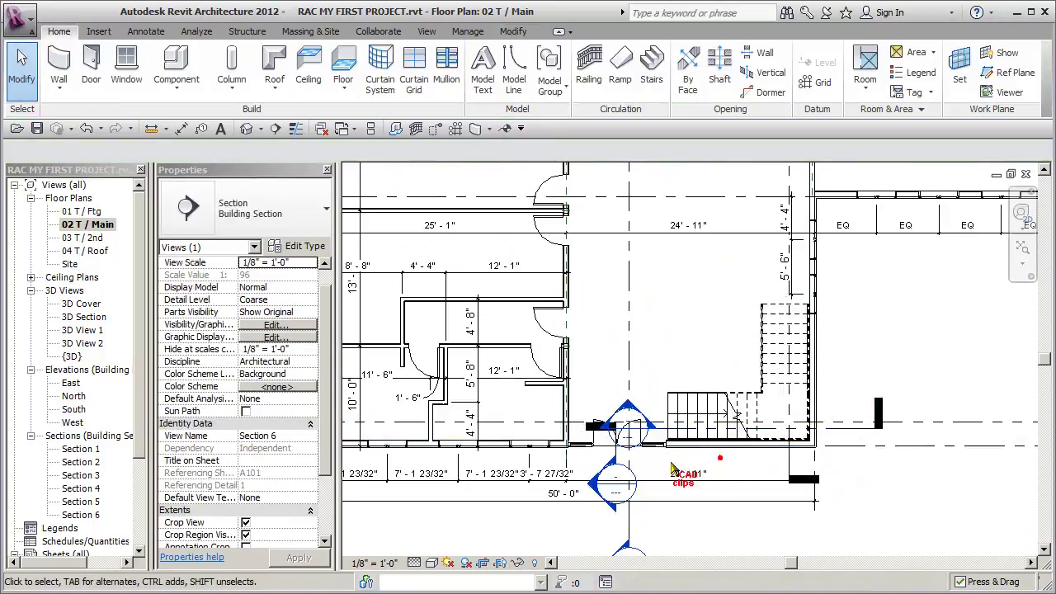
Step: Delete the short Section 3 mark at the entrance doors together with its view
click(614, 456)
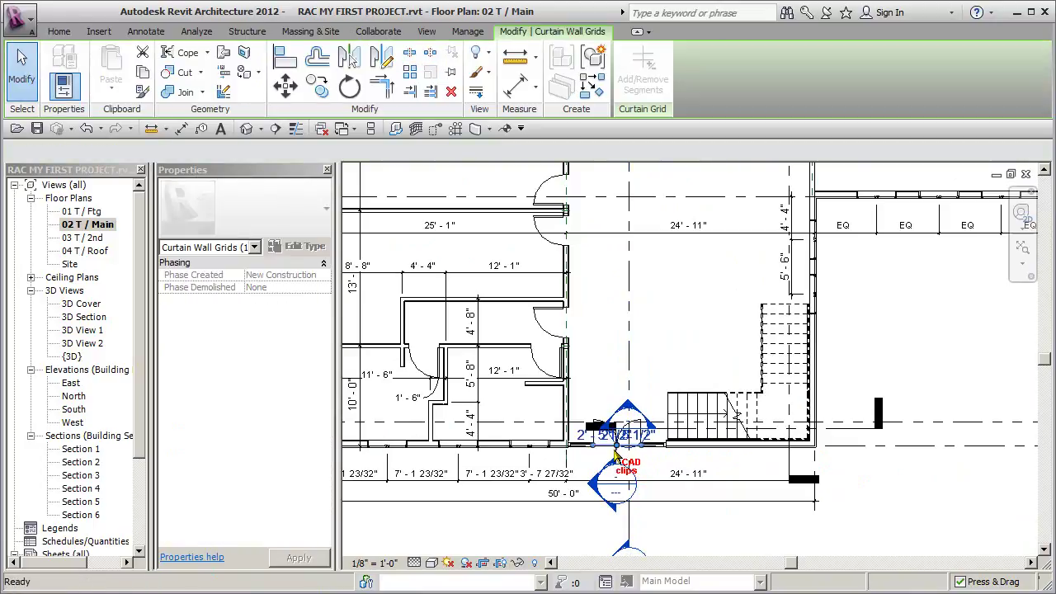
key(Escape)
scroll(646, 465, up, 2)
scroll(631, 454, down, 2)
scroll(649, 450, up, 4)
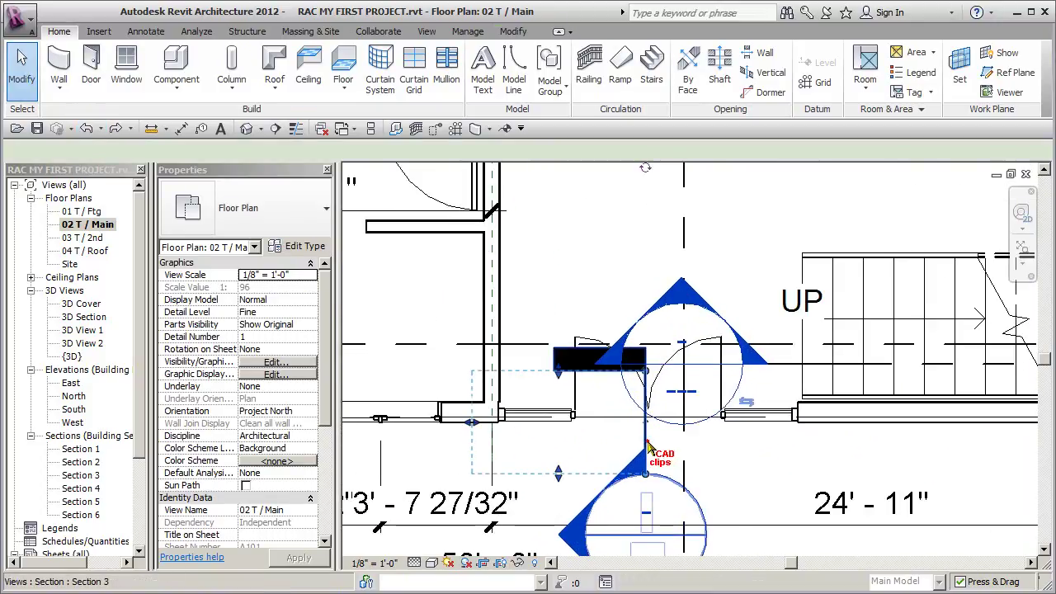
click(648, 417)
key(Delete)
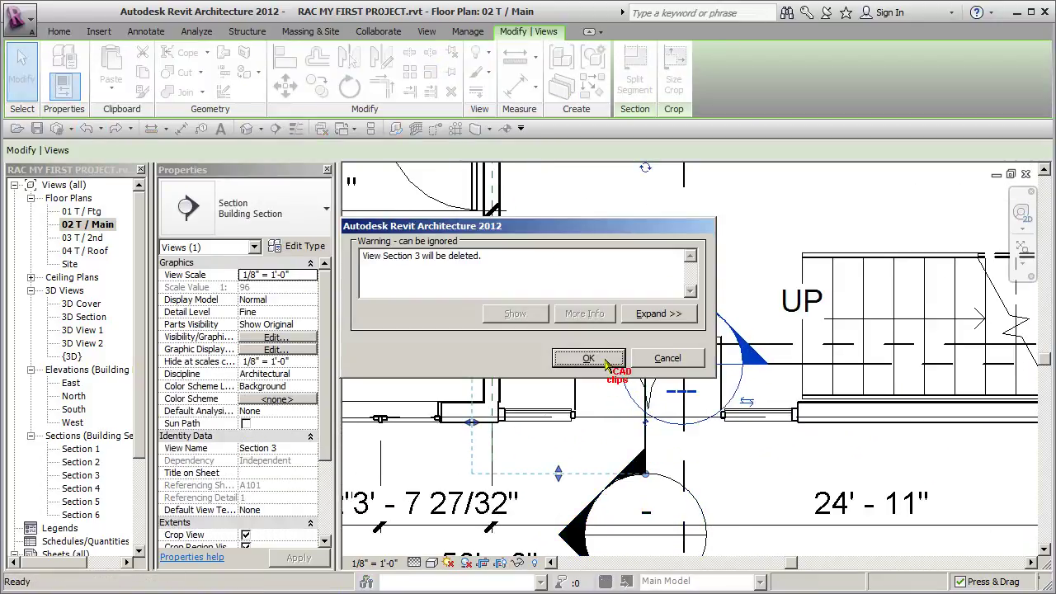
click(588, 358)
Step: Open the Section 5 view from its section mark on the main floor plan
scroll(813, 433, down, 4)
middle_drag(789, 477, 703, 346)
scroll(700, 363, up, 1)
scroll(689, 474, down, 1)
double_click(675, 443)
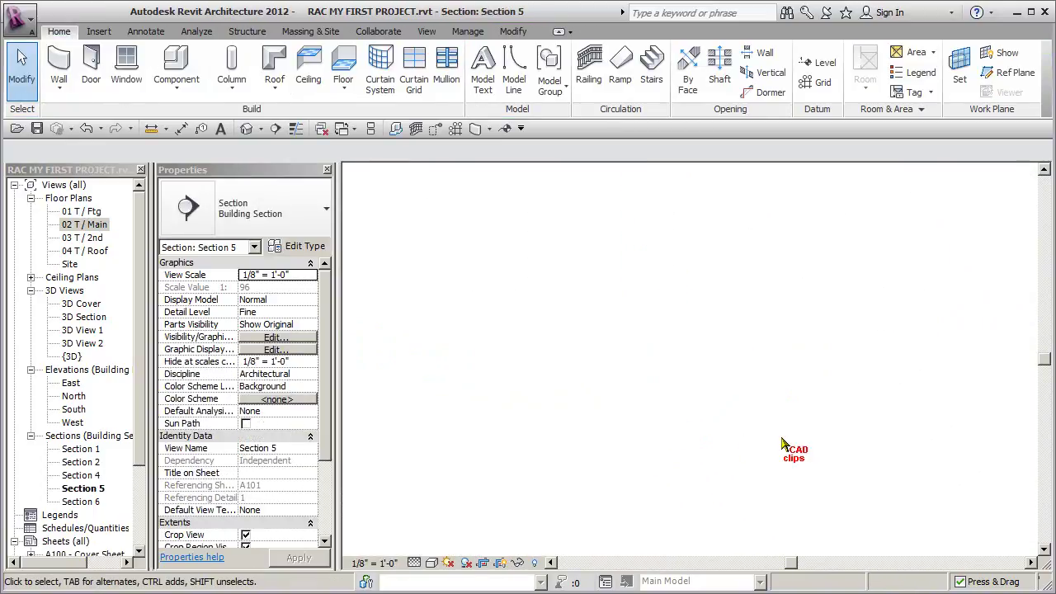
scroll(575, 417, up, 3)
scroll(575, 416, down, 1)
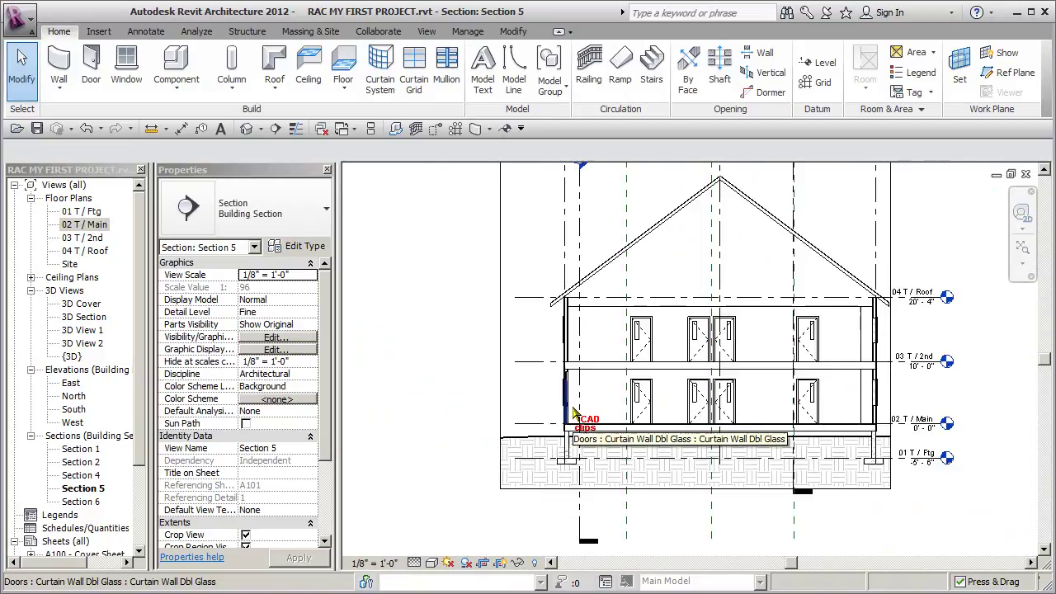
middle_drag(580, 375, 577, 392)
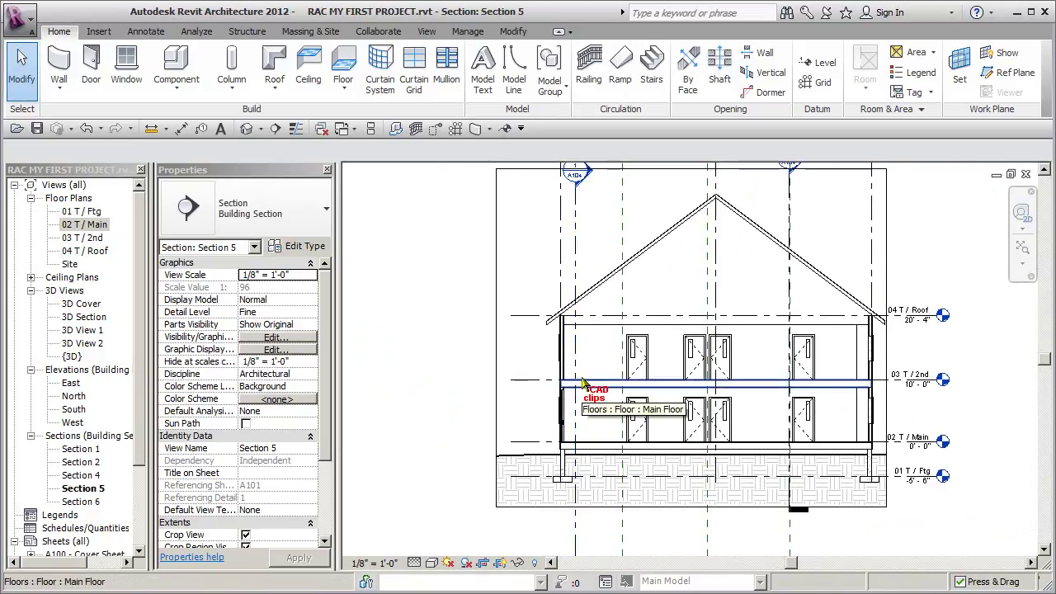
Step: Draw a callout in Section 5 around the exterior wall at grid C, from the footing to the roof eave
click(427, 31)
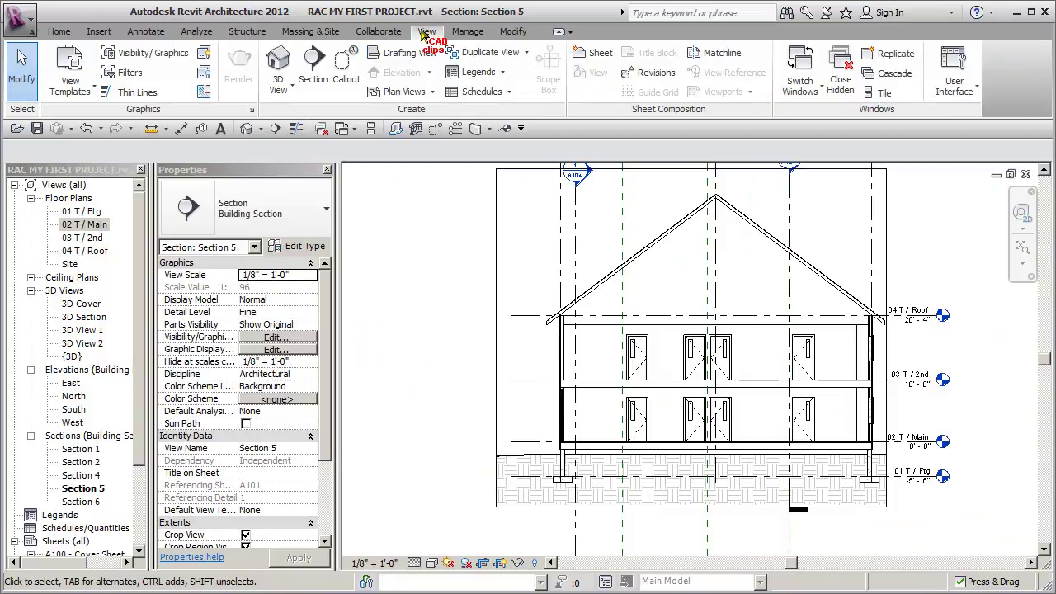
click(345, 66)
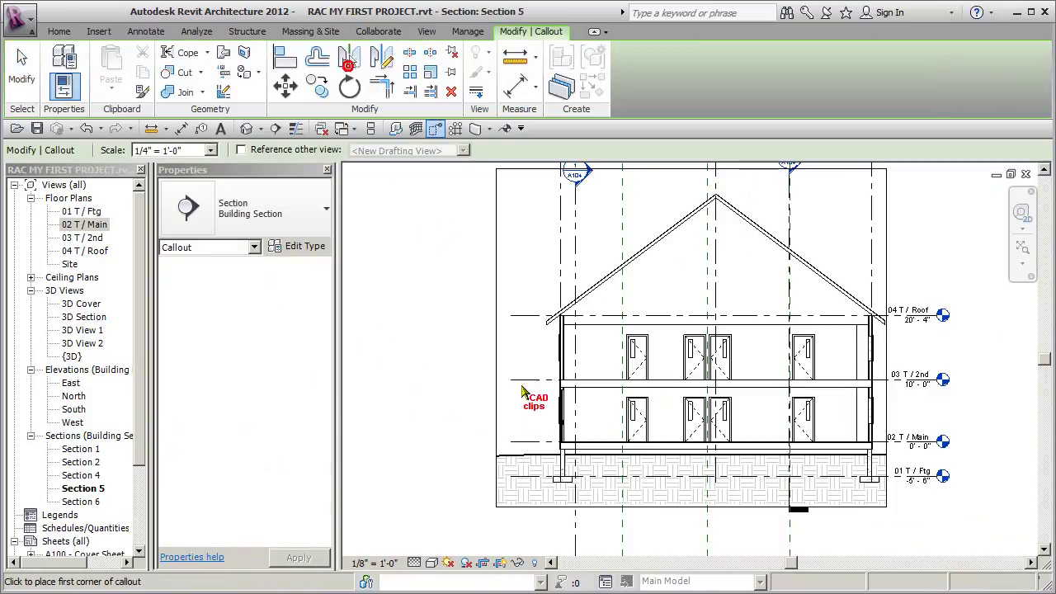
click(545, 496)
click(600, 290)
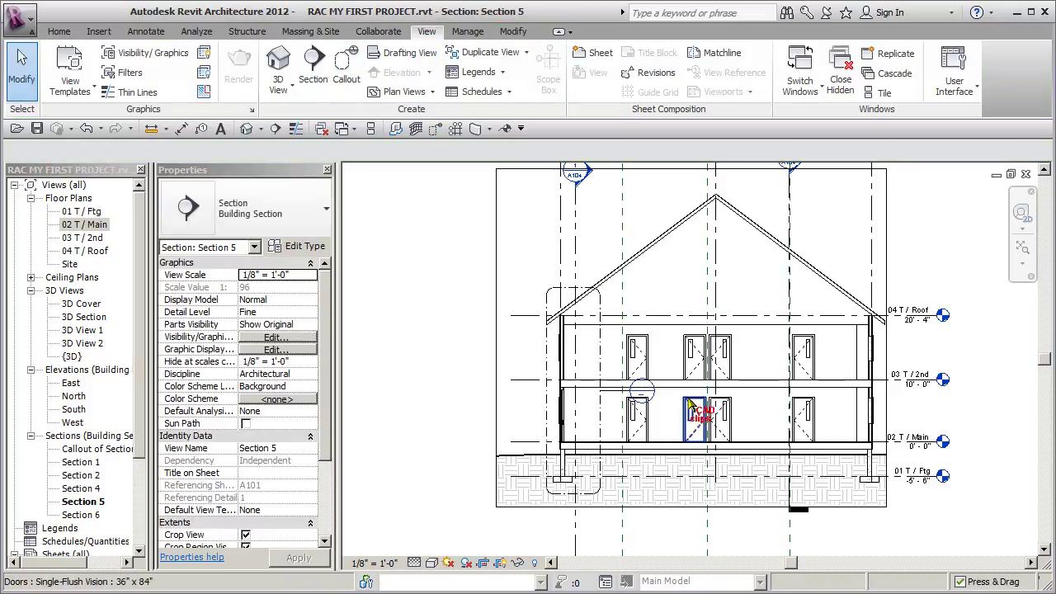
Step: Move the callout head to the upper left of the callout boundary, outside the roof eave
scroll(586, 293, up, 2)
click(582, 295)
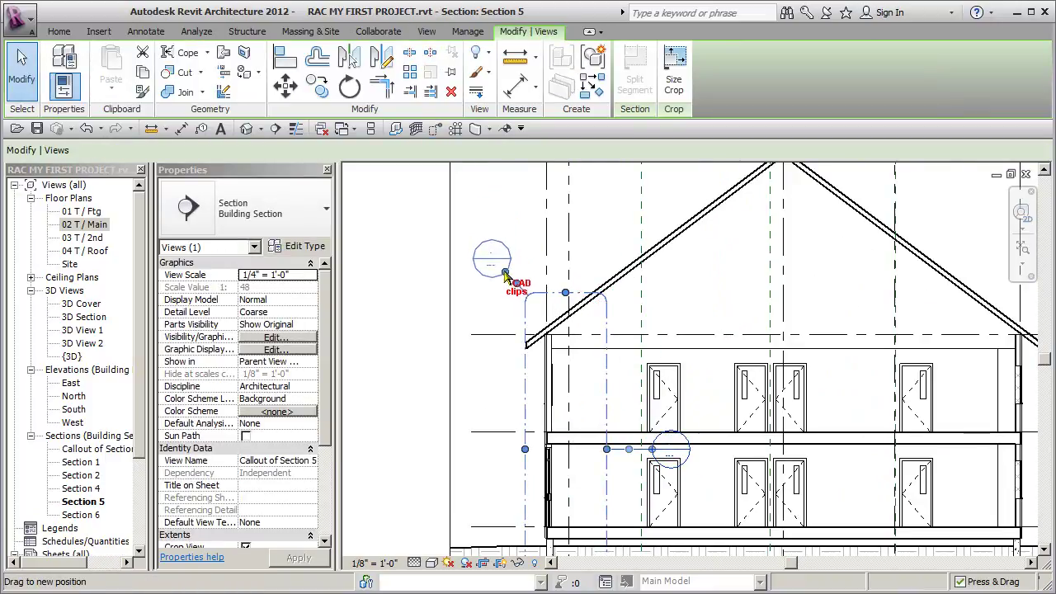
drag(505, 271, 502, 271)
click(420, 303)
Step: Select a section mark in Section 5 and hide the section marks in this view by category
scroll(421, 305, down, 1)
middle_drag(482, 298, 485, 338)
scroll(533, 221, up, 2)
scroll(580, 259, down, 3)
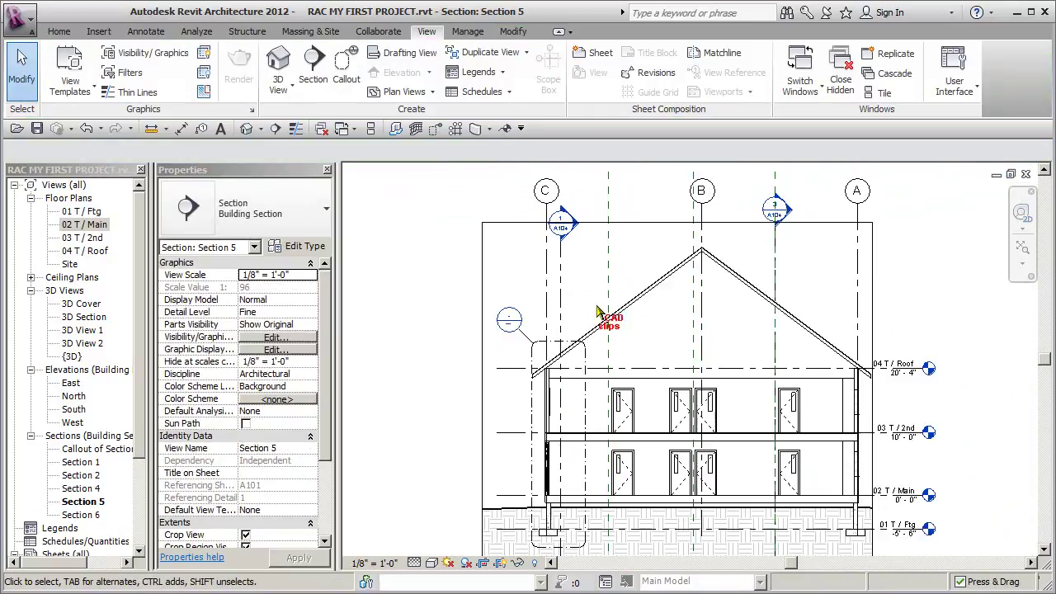
middle_drag(561, 306, 605, 317)
click(523, 255)
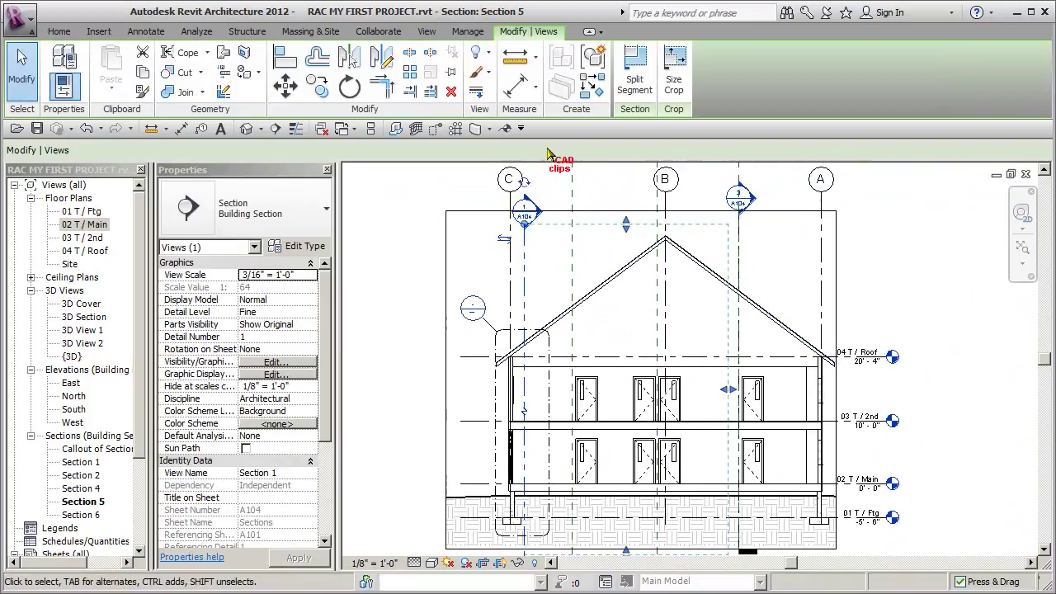
click(491, 53)
click(533, 112)
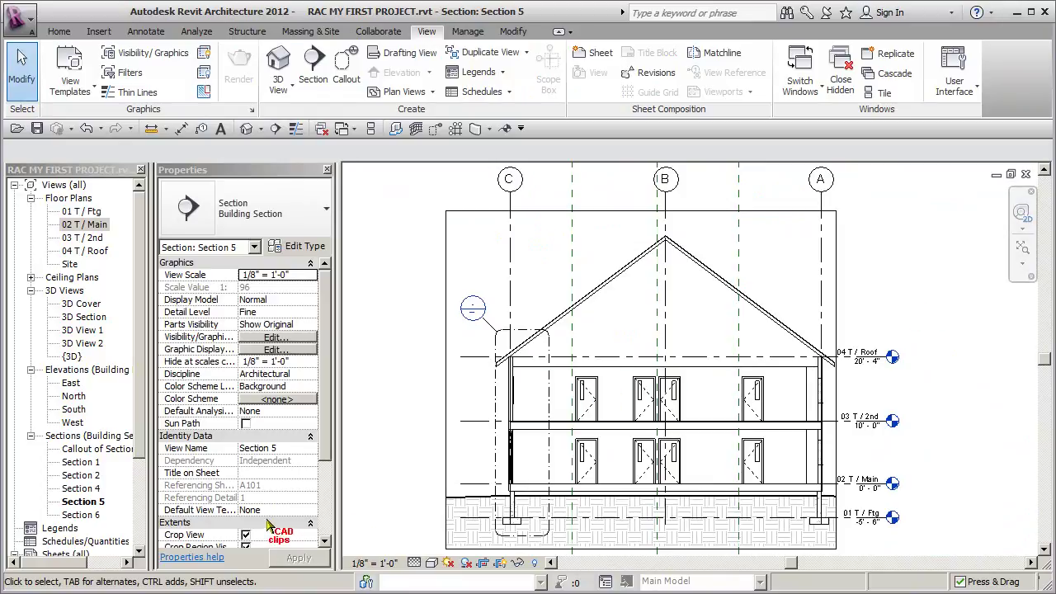
Step: Widen the Section 5 crop region on the level-head side so it extends past the roof eave
middle_drag(926, 357, 915, 319)
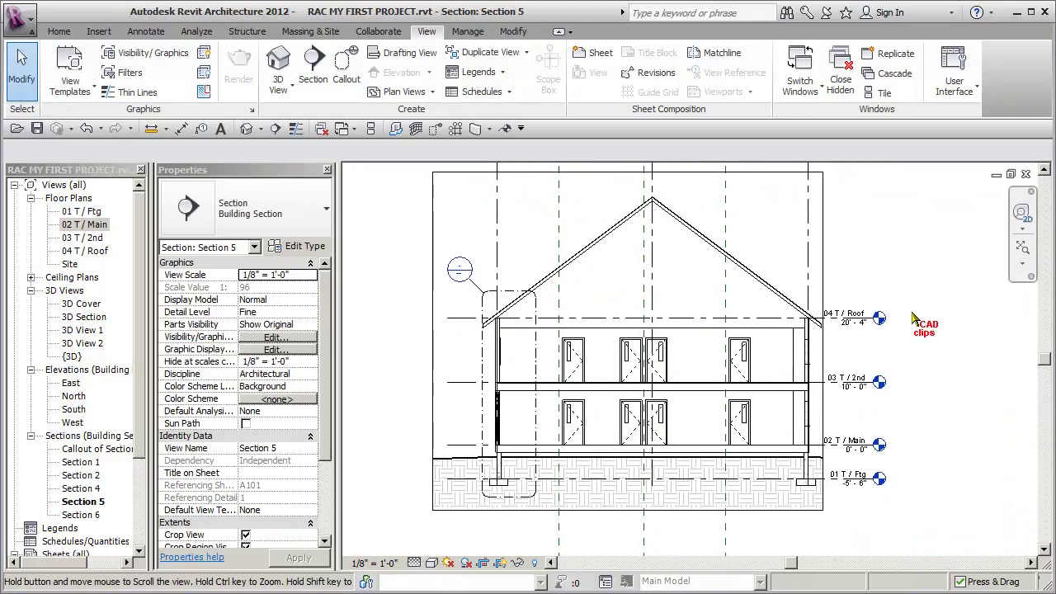
click(829, 367)
drag(826, 349, 843, 349)
click(923, 345)
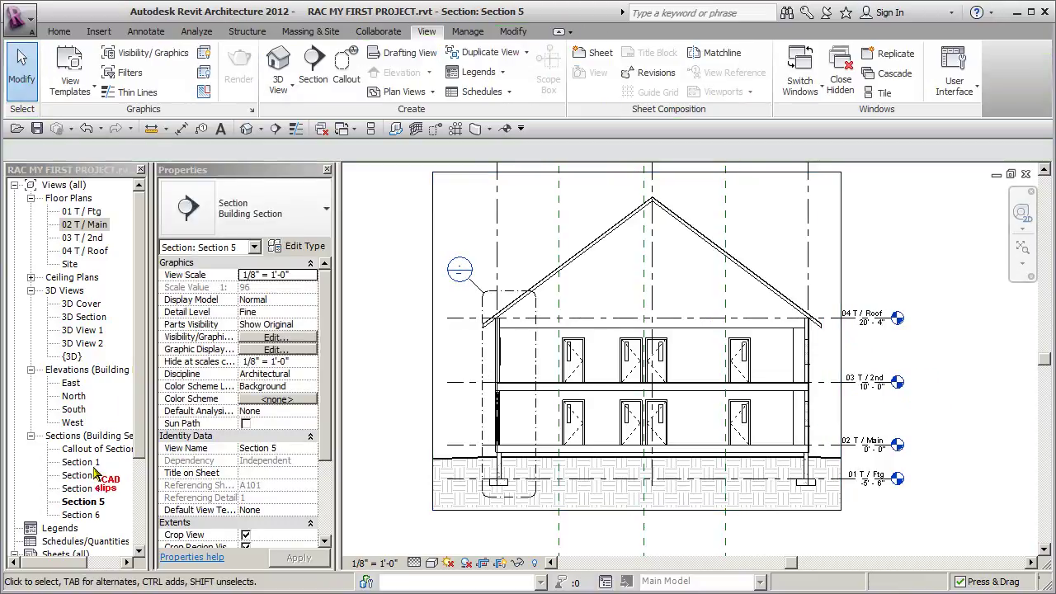
Step: Open sheet A104 - Sections and delete the Section 2 viewport beside the 3D section
drag(139, 425, 135, 521)
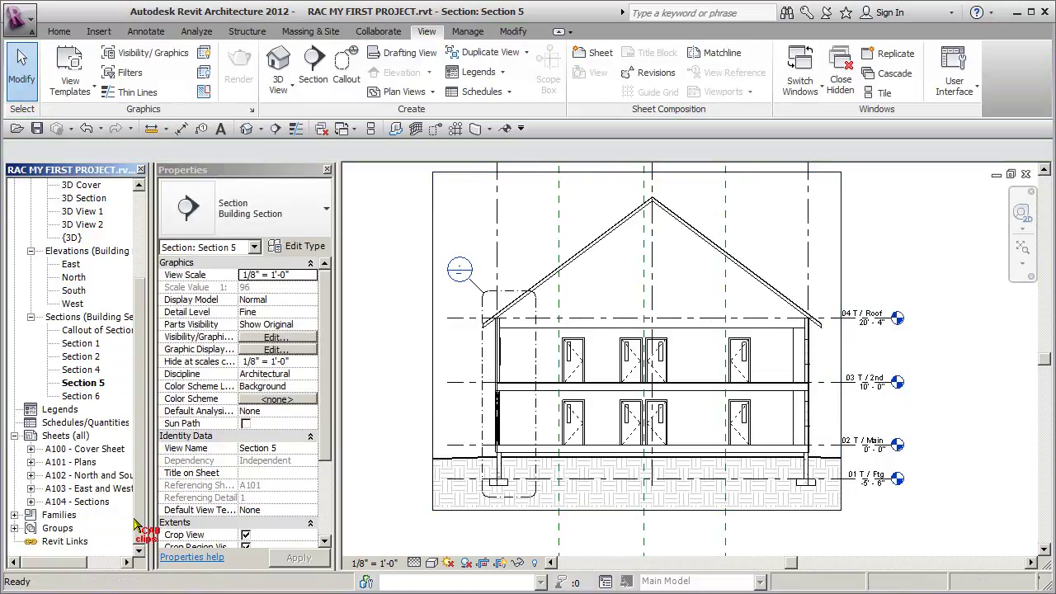
double_click(91, 503)
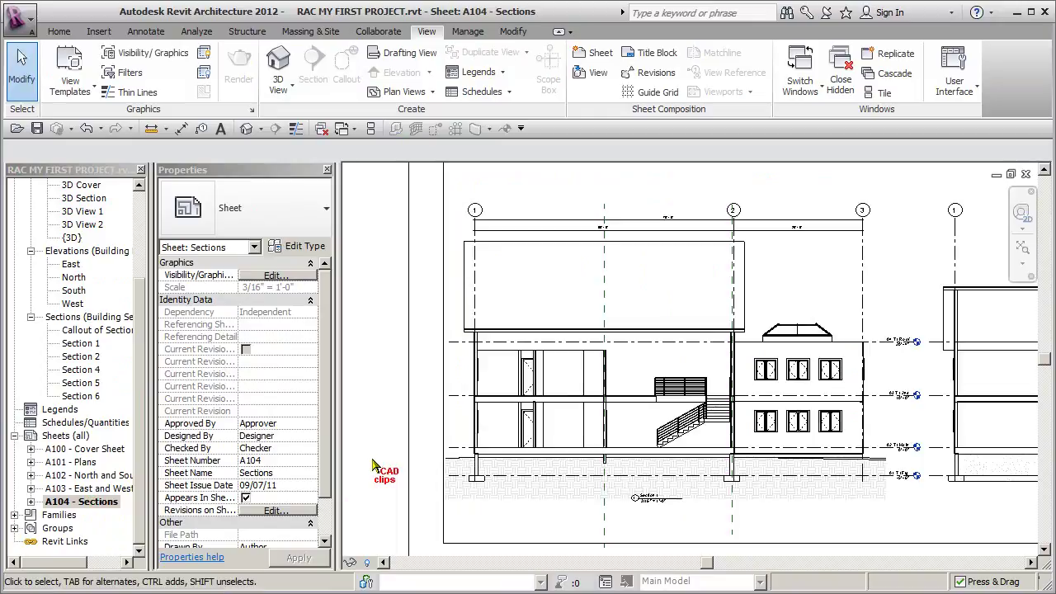
scroll(437, 453, down, 3)
click(652, 268)
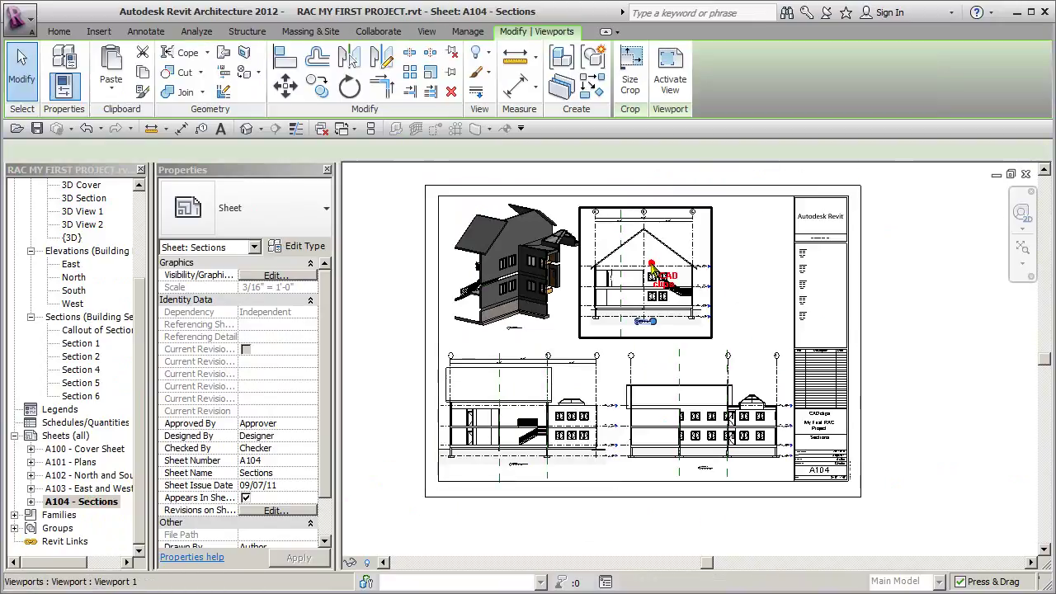
key(Delete)
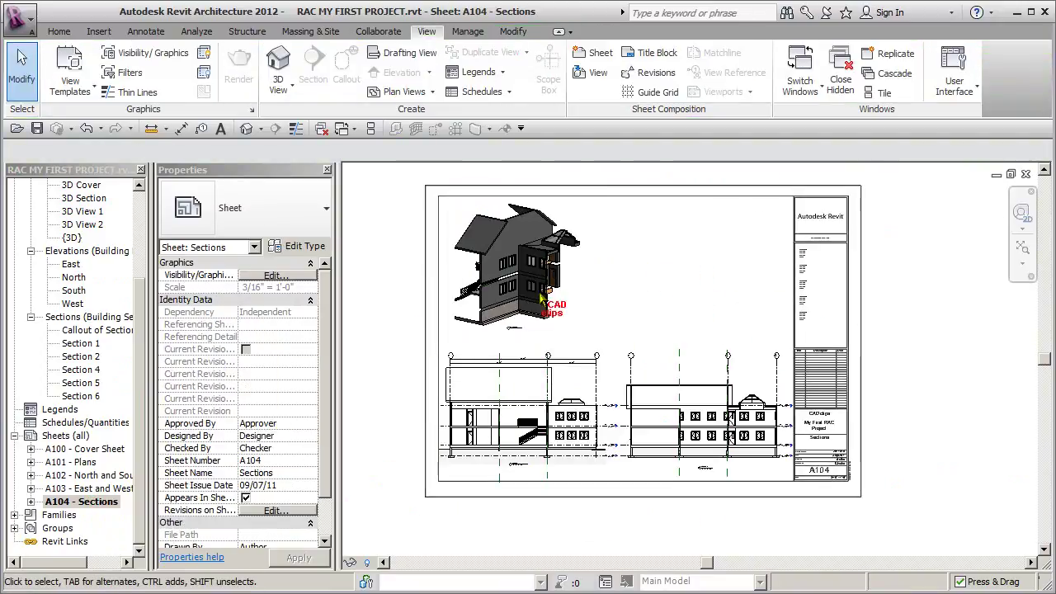
Step: Place Section 5 on the sheet beside the 3D section and set its view scale to 3/16" = 1'-0"
click(86, 382)
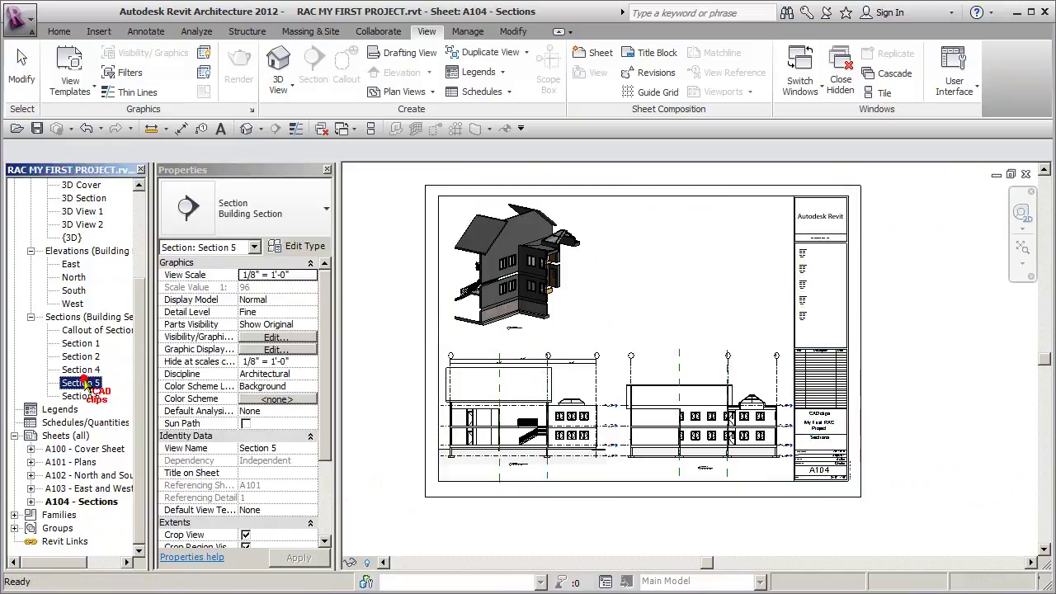
drag(526, 322, 582, 342)
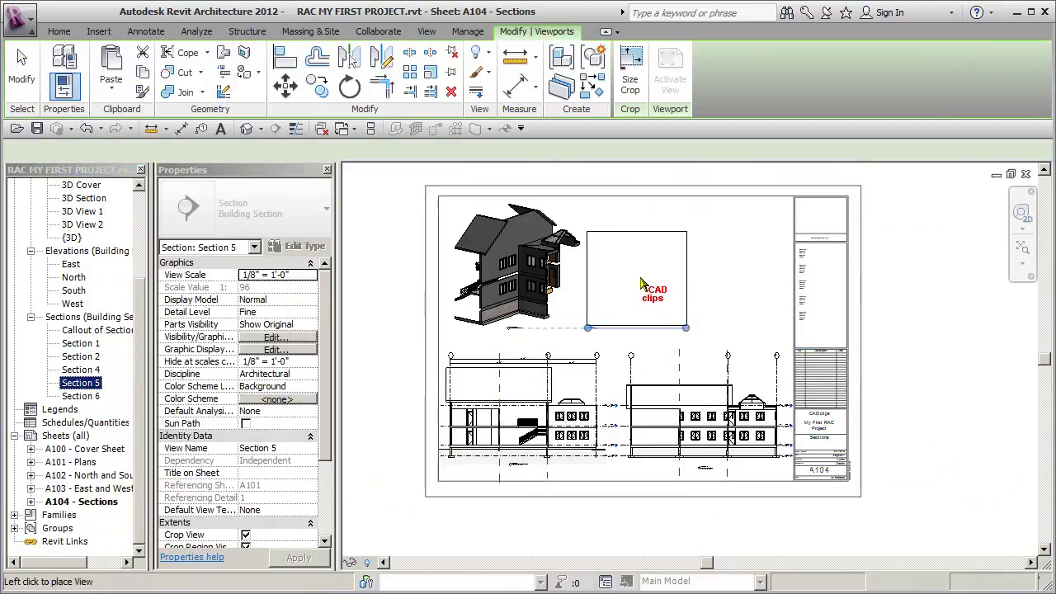
click(644, 279)
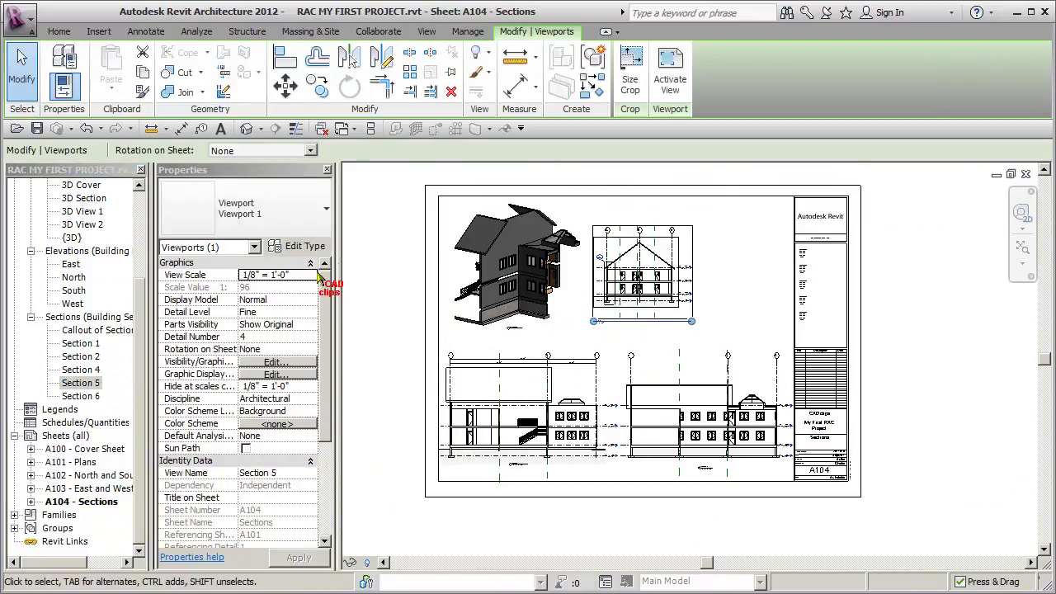
click(312, 275)
click(266, 340)
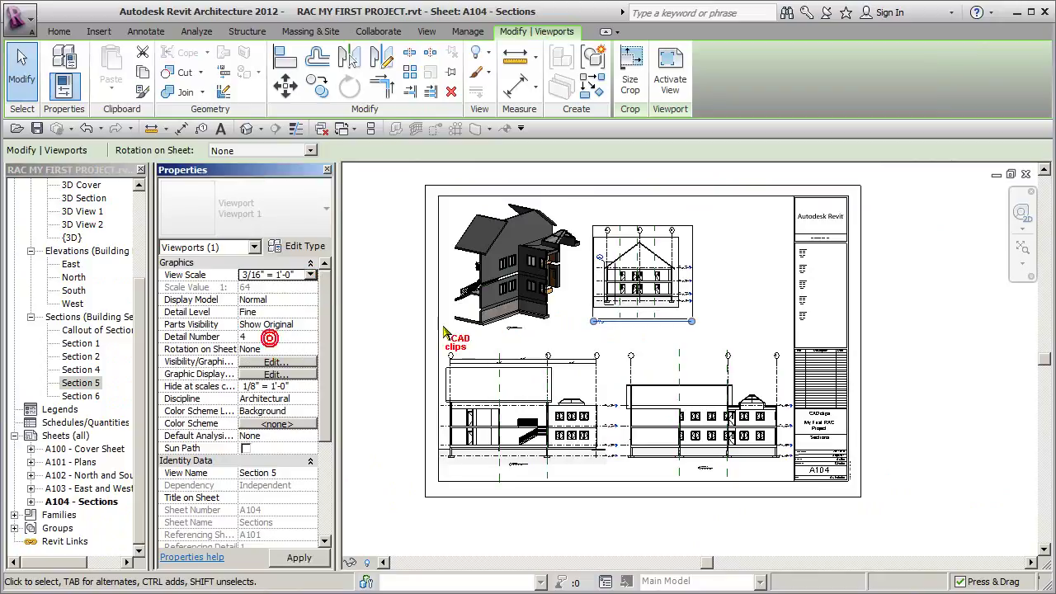
Step: Nudge the Section 5 viewport left and slightly down so it sits inside the sheet border
scroll(668, 310, up, 2)
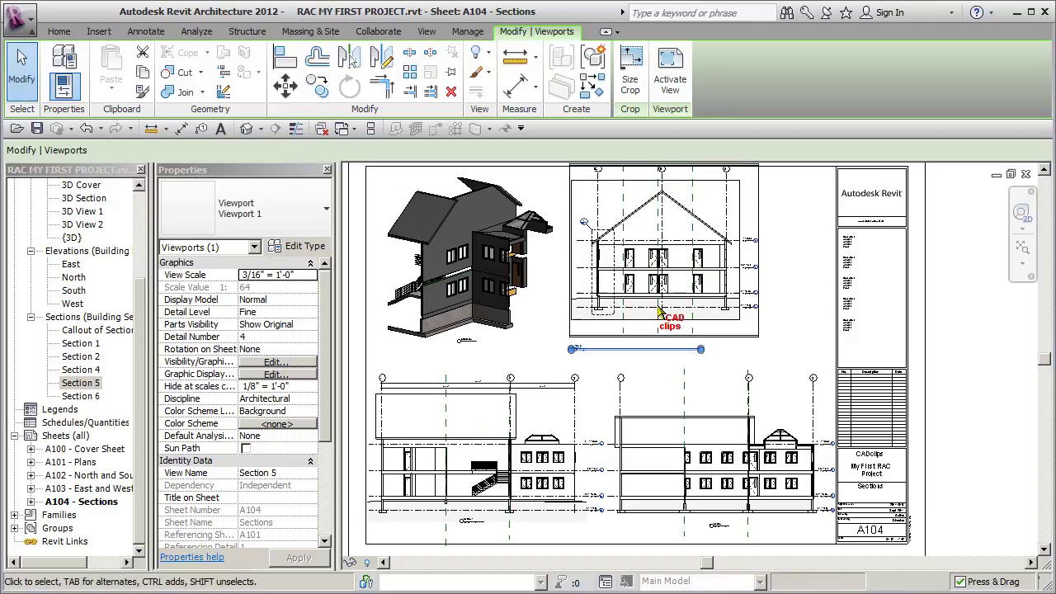
key(Left)
key(Escape)
Step: Shorten the Section 5 view title line and move the title up to sit centred directly beneath the building
click(675, 293)
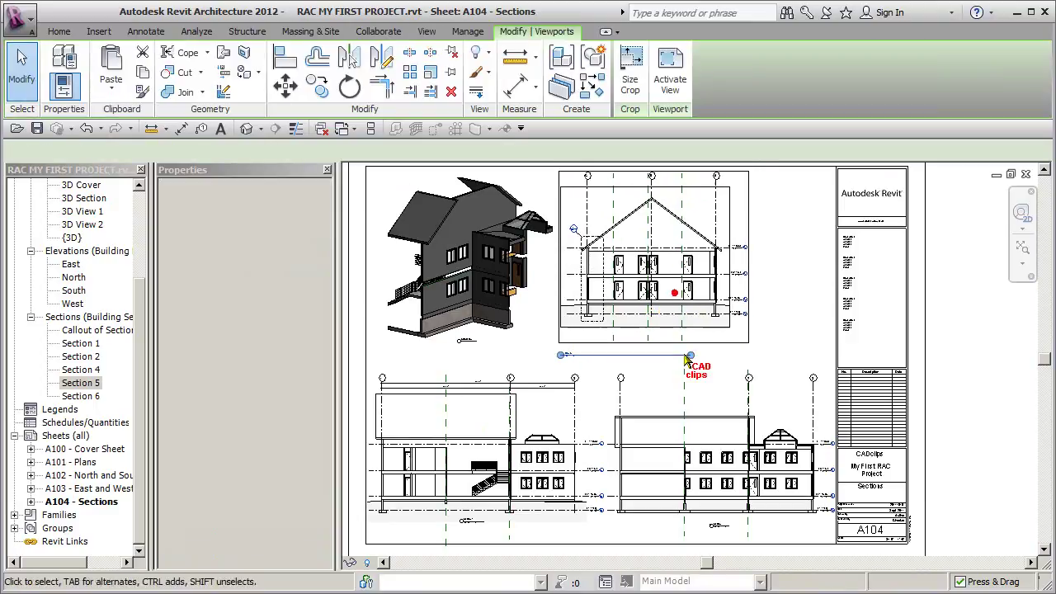
drag(595, 359, 648, 325)
key(Escape)
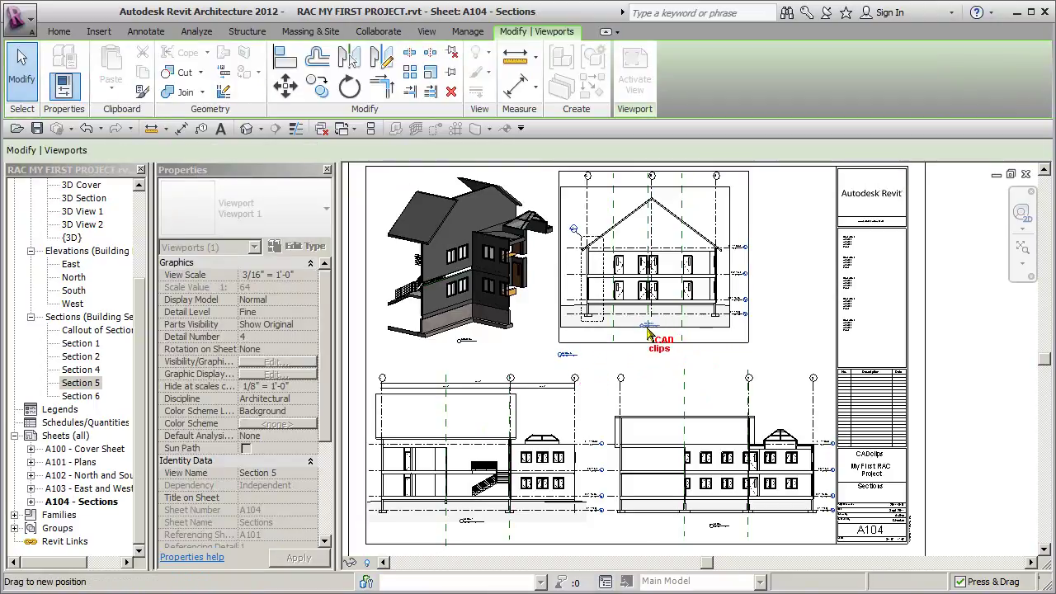
click(948, 314)
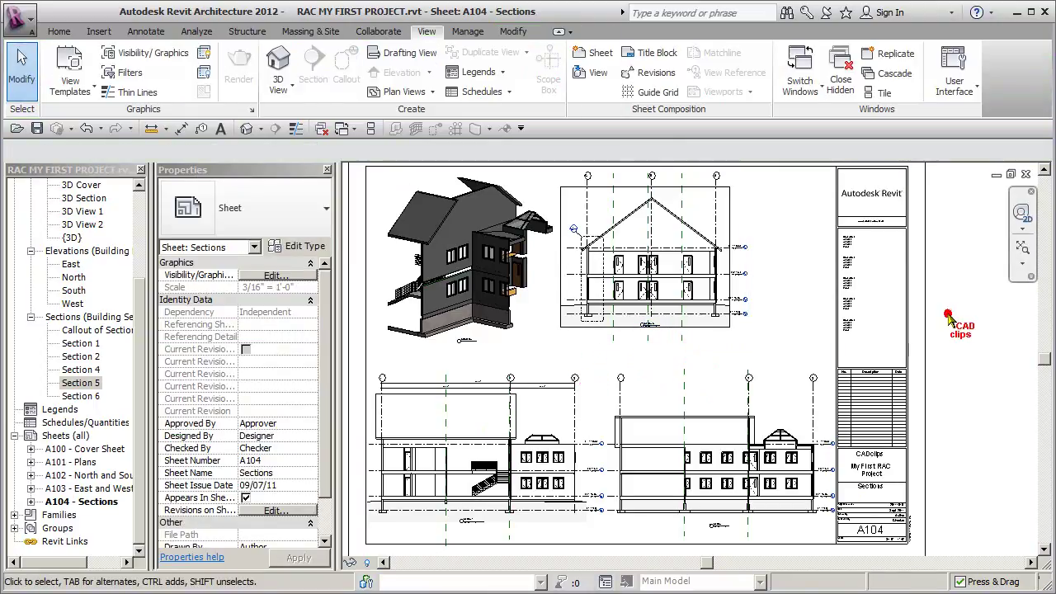
Step: Turn off crop region visibility for the Section 5 viewport
click(737, 254)
drag(327, 423, 326, 495)
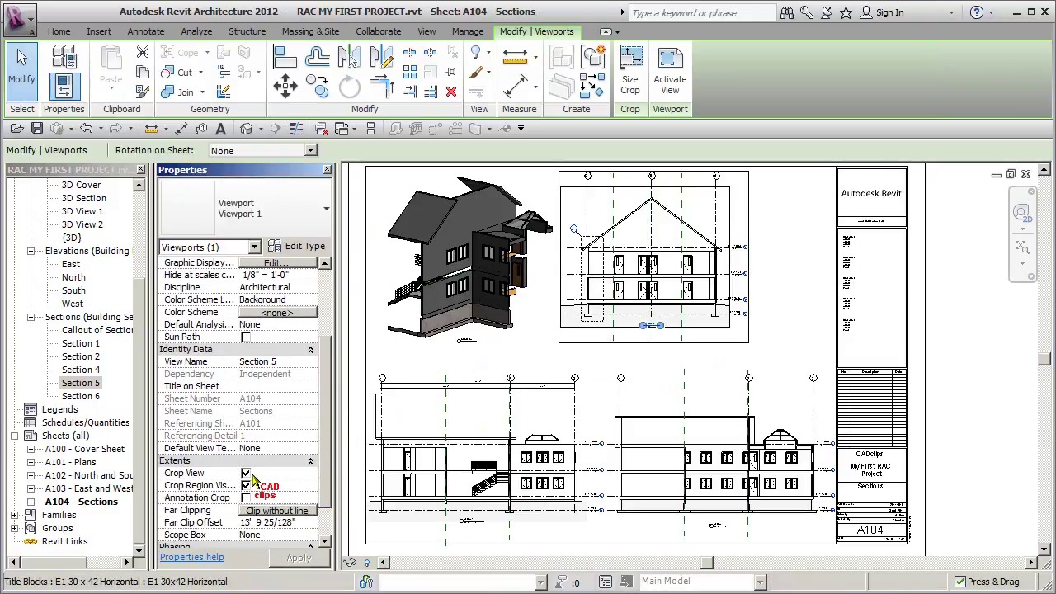
click(979, 320)
Step: Nudge the Section 5 viewport down and slightly left so it lines up with the 3D section beside it
click(698, 320)
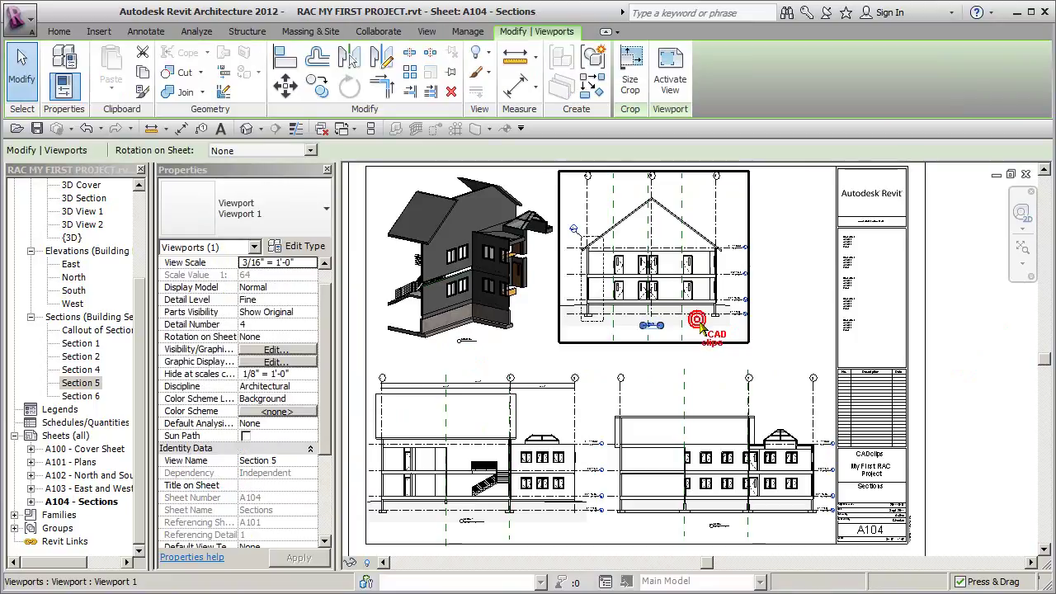
key(Down)
key(Down)
key(Down)
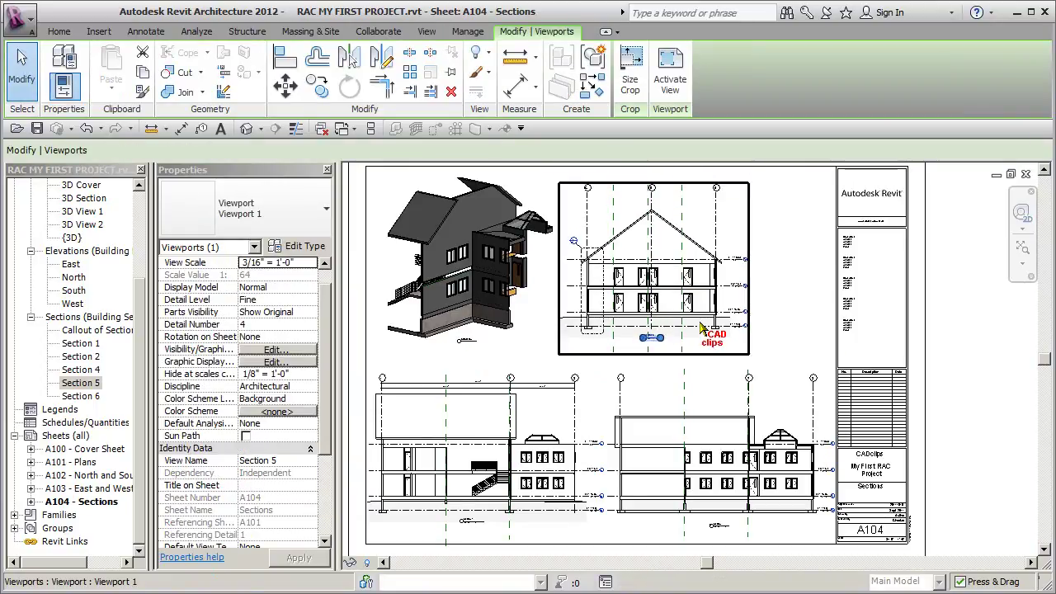
key(Left)
click(669, 363)
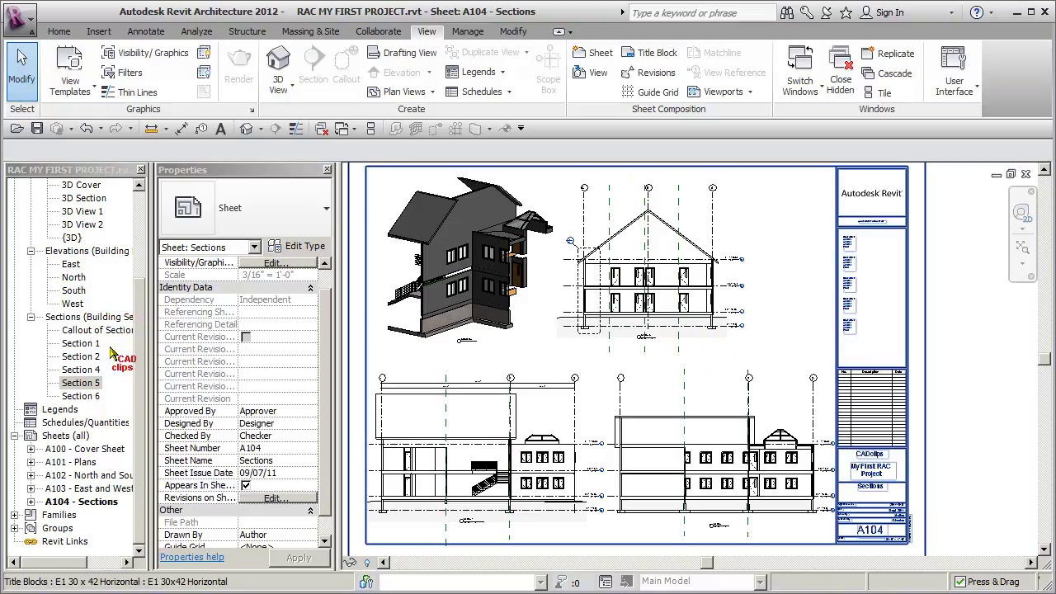
Step: Open the Callout of Section 5 view and hide the section mark next to grid C
click(145, 291)
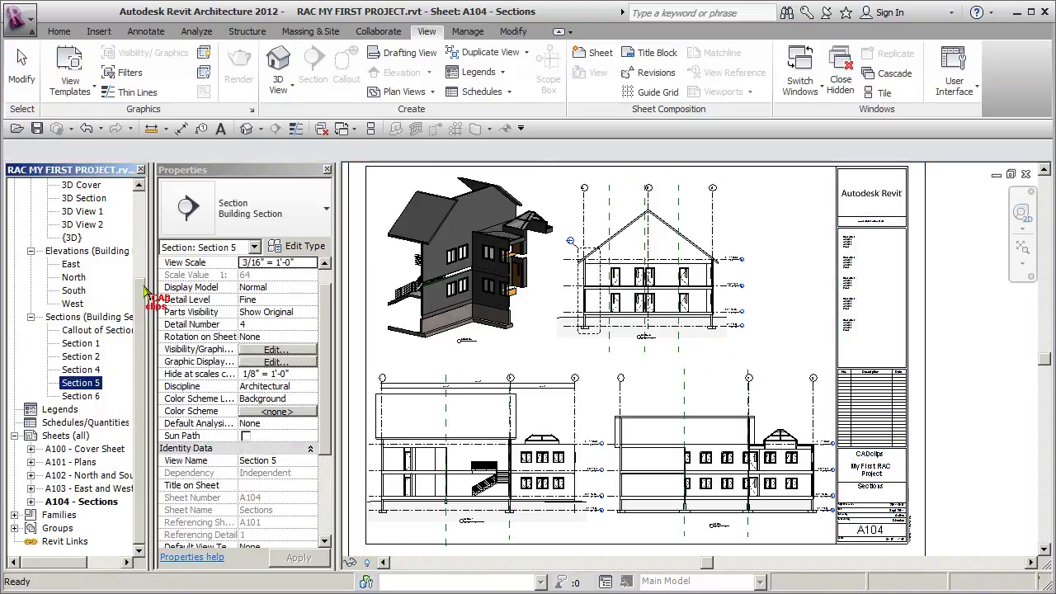
drag(140, 293, 145, 282)
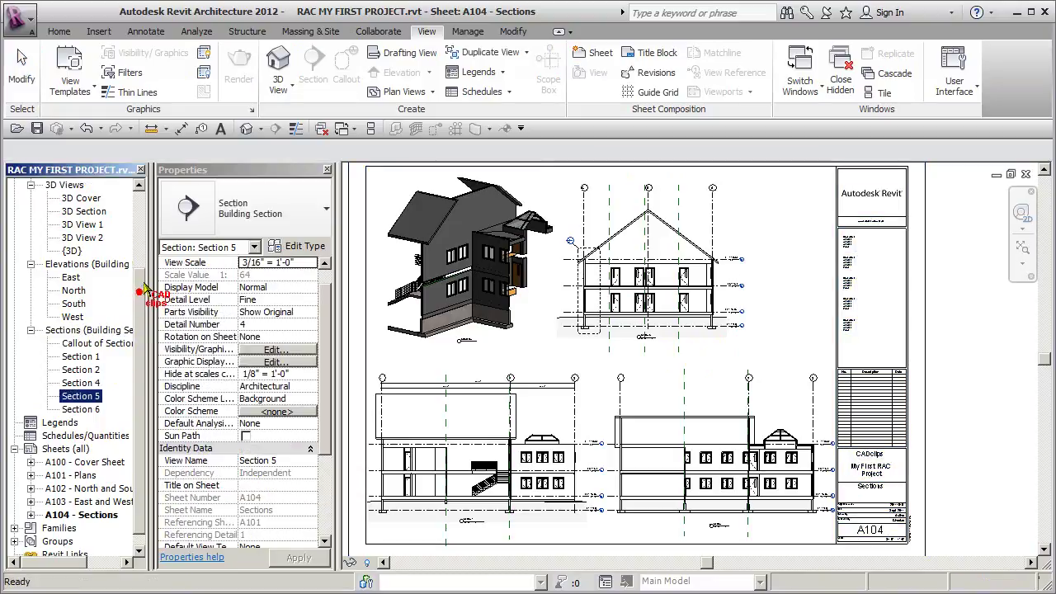
double_click(113, 346)
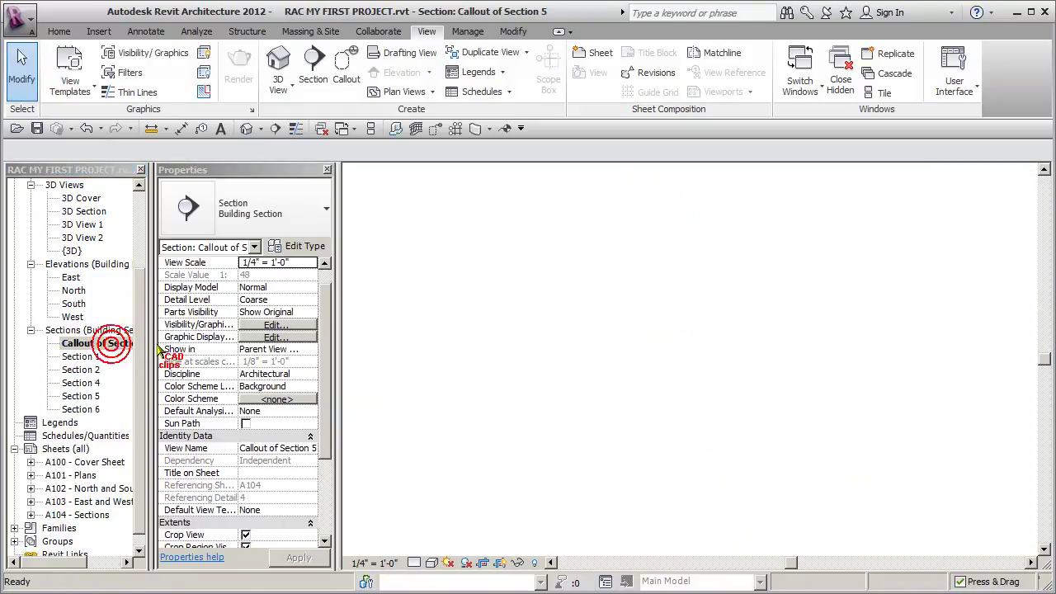
scroll(737, 372, up, 2)
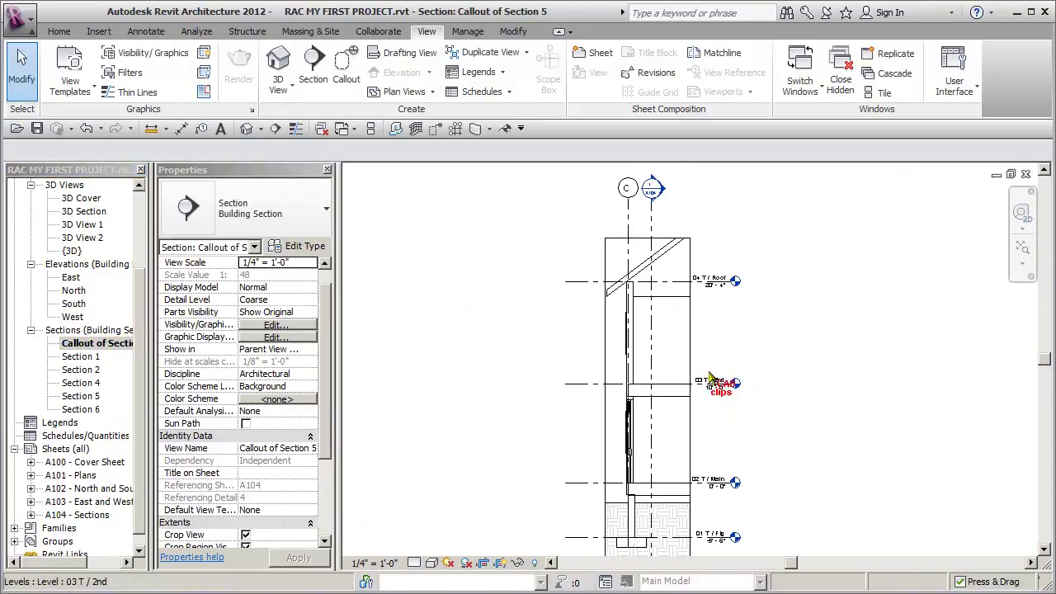
click(653, 337)
click(490, 57)
click(535, 113)
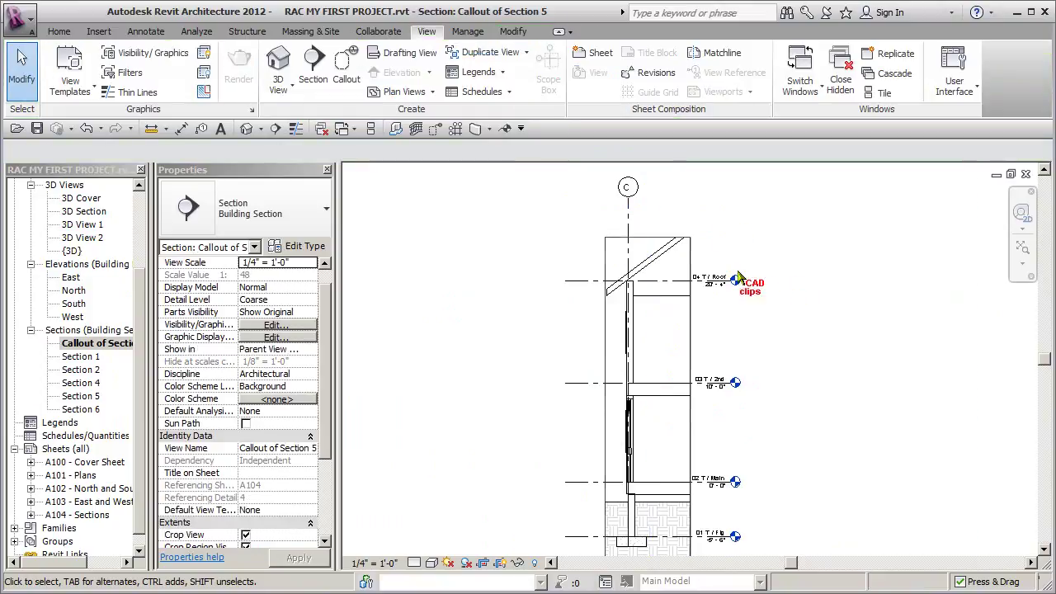
Step: Pull the grid C bubble down to the top of the callout view and hide the crop region
click(629, 219)
drag(628, 227, 629, 242)
click(788, 307)
middle_drag(789, 316, 784, 248)
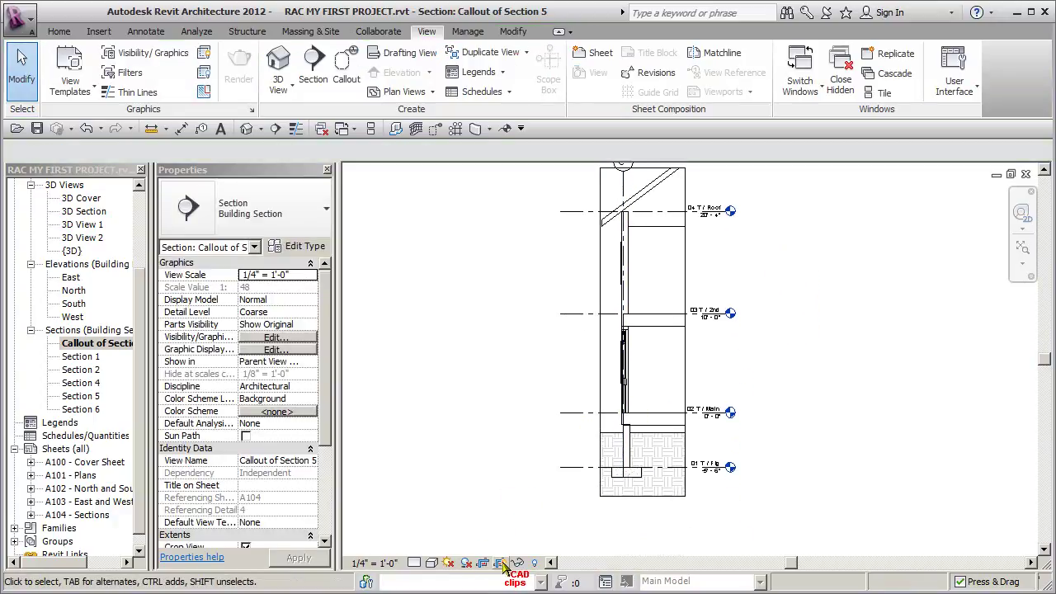
mouse_move(683, 441)
middle_down()
mouse_move(677, 418)
mouse_move(671, 460)
middle_up()
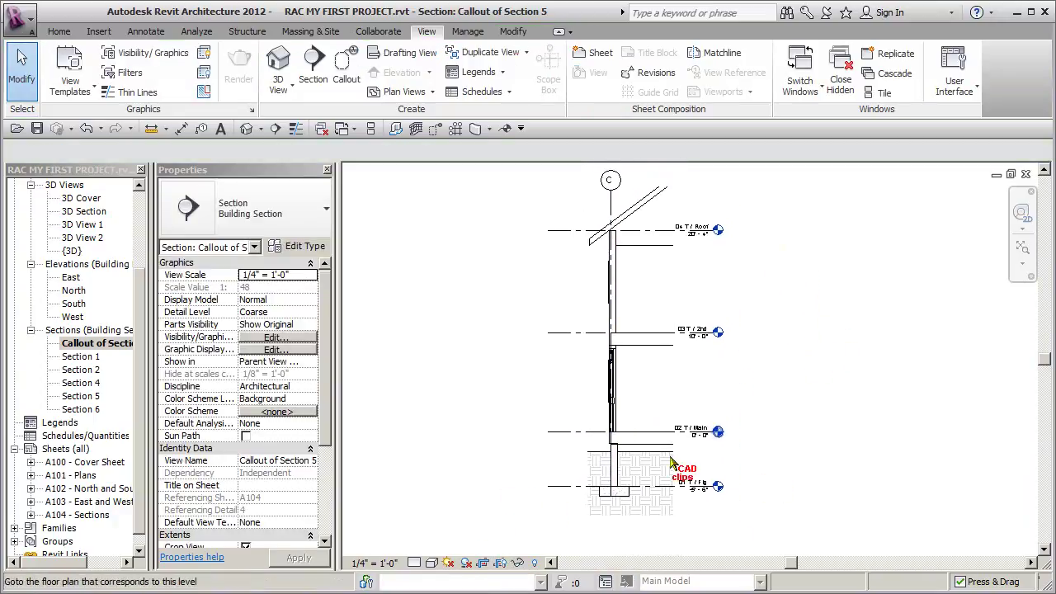
Step: Set the callout view's scale to 1/2" = 1'-0" and its detail level to Fine
click(399, 564)
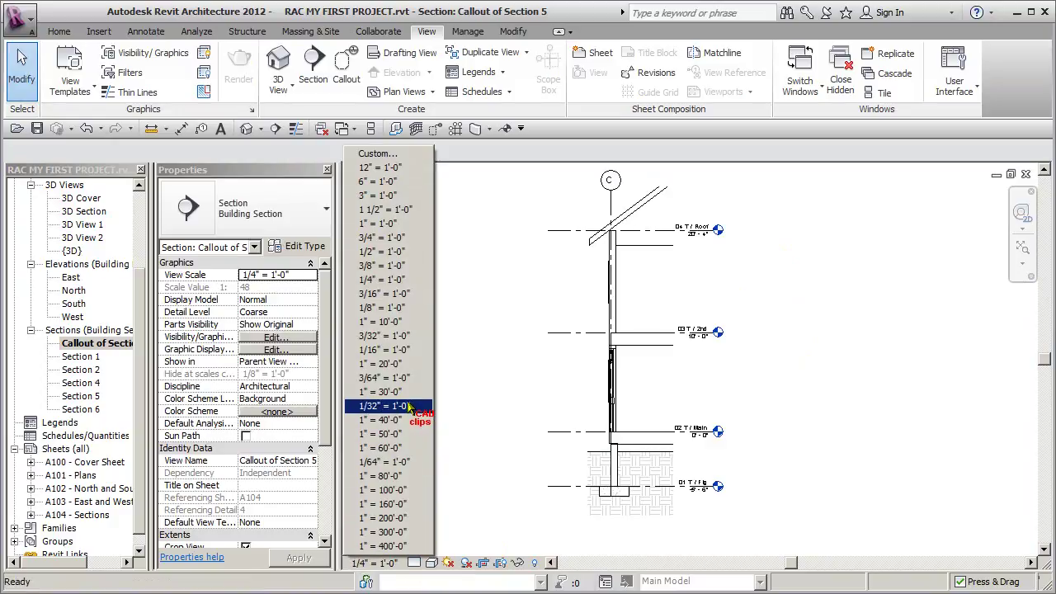
click(382, 253)
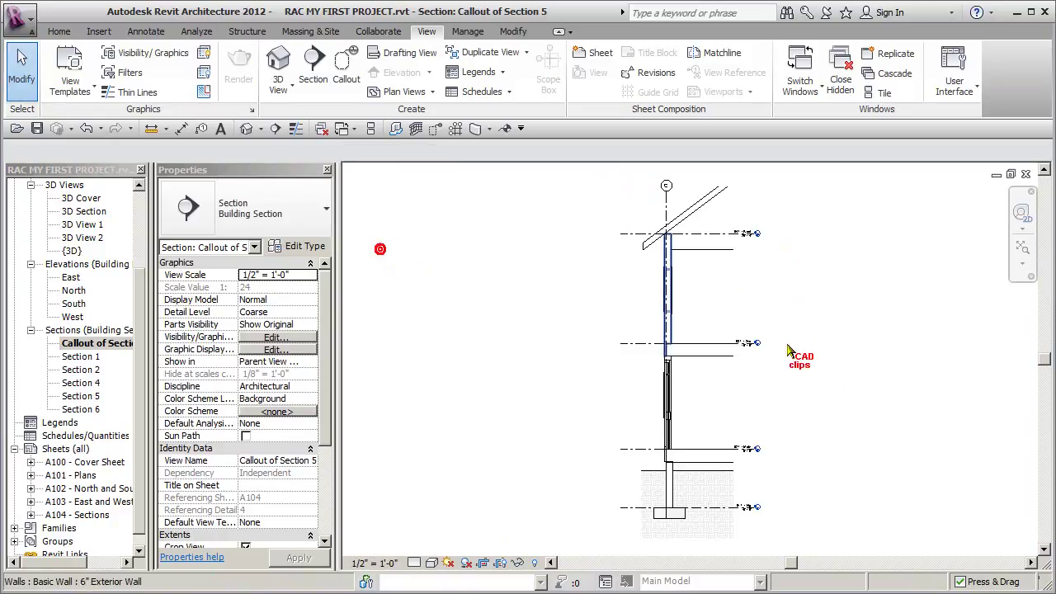
click(415, 563)
click(432, 545)
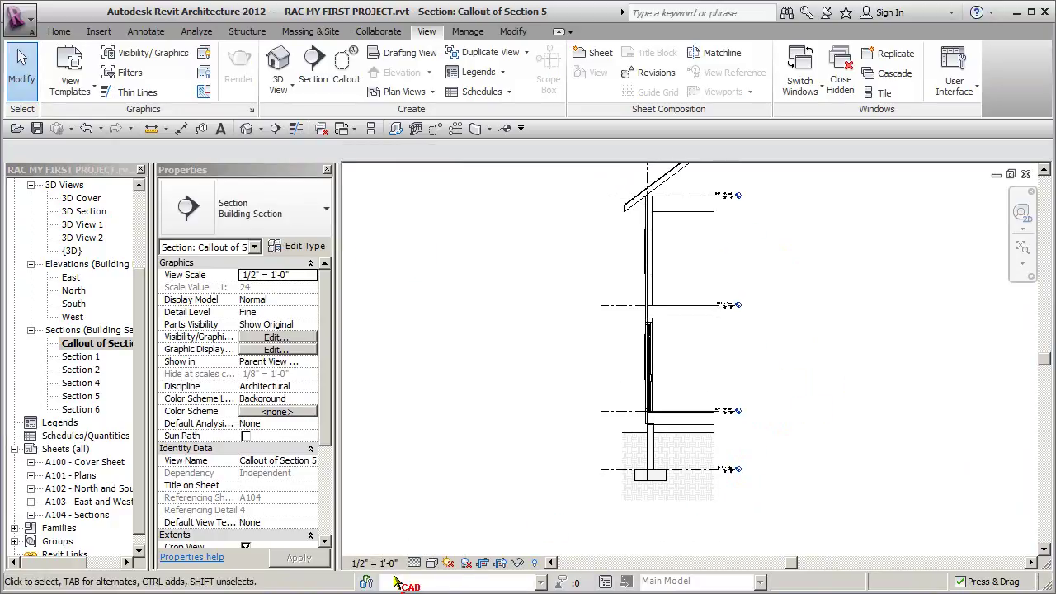
click(432, 563)
click(817, 421)
Step: Show the callout's crop region and pull its level-head side inward to narrow the wall section
middle_drag(817, 421, 780, 454)
click(501, 563)
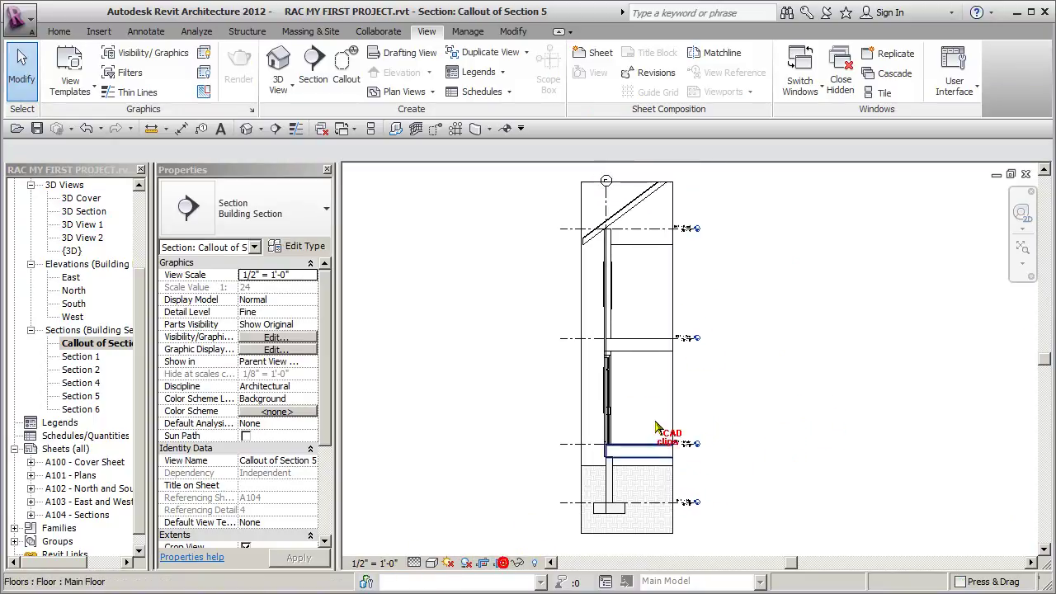
click(674, 350)
drag(673, 359, 646, 357)
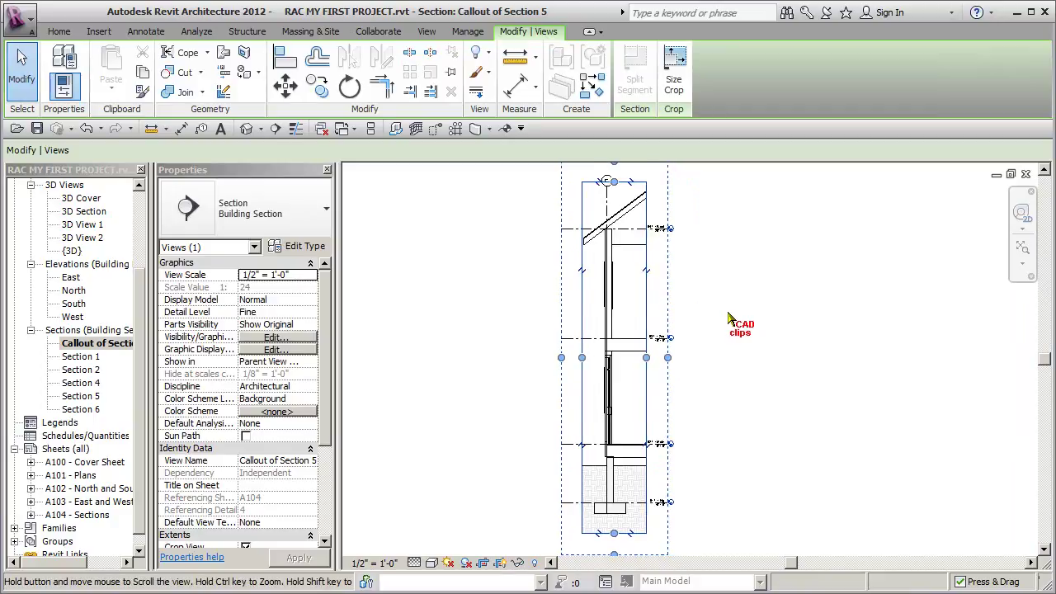
drag(650, 361, 642, 358)
click(731, 357)
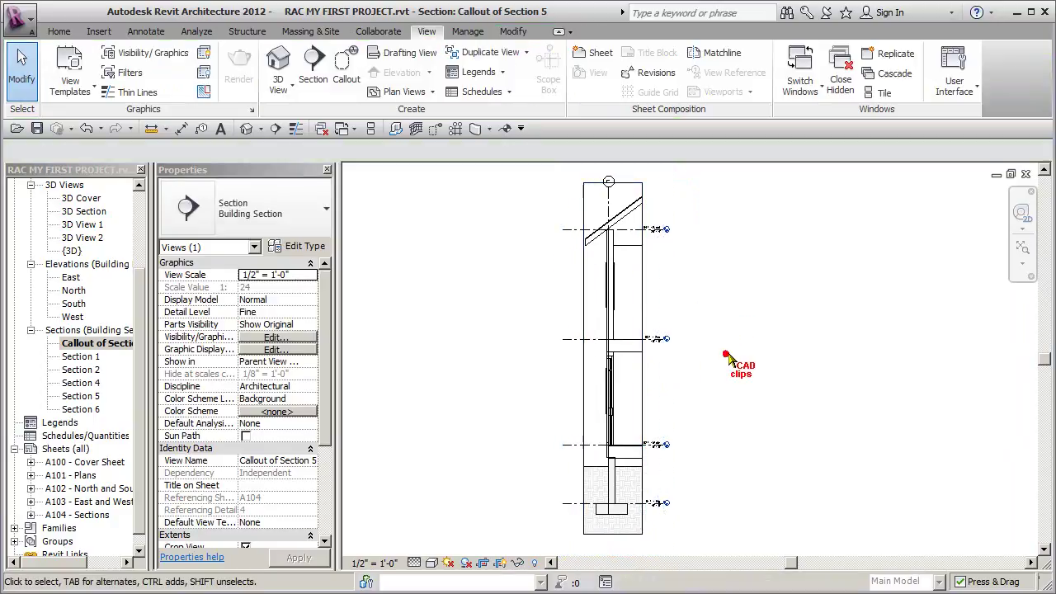
Step: Widen the callout's crop region slightly past the roof eave on the exterior side and hide the crop region
click(585, 308)
drag(584, 358, 575, 358)
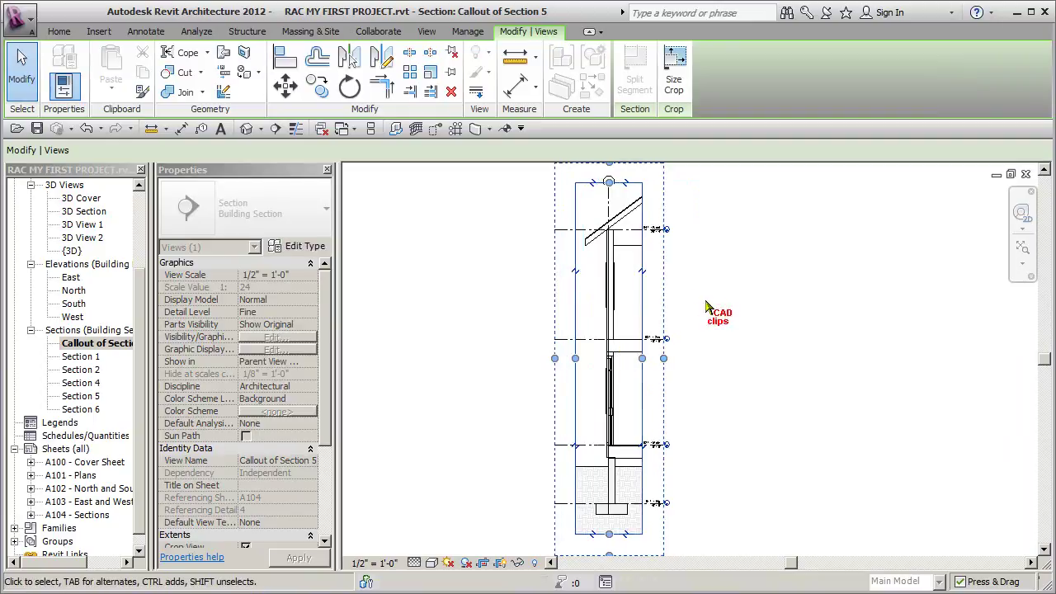
click(739, 271)
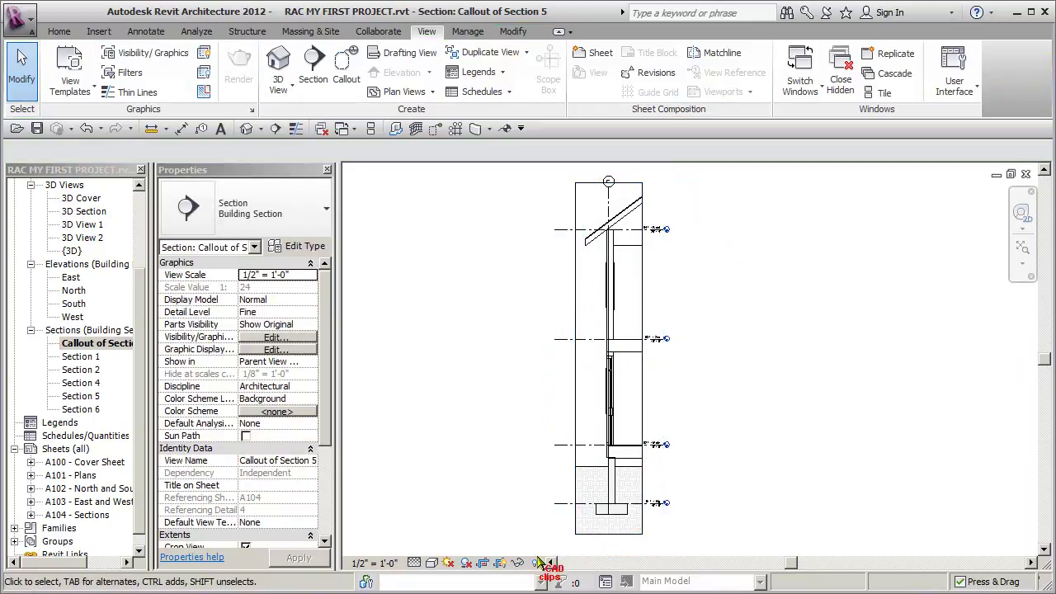
click(502, 564)
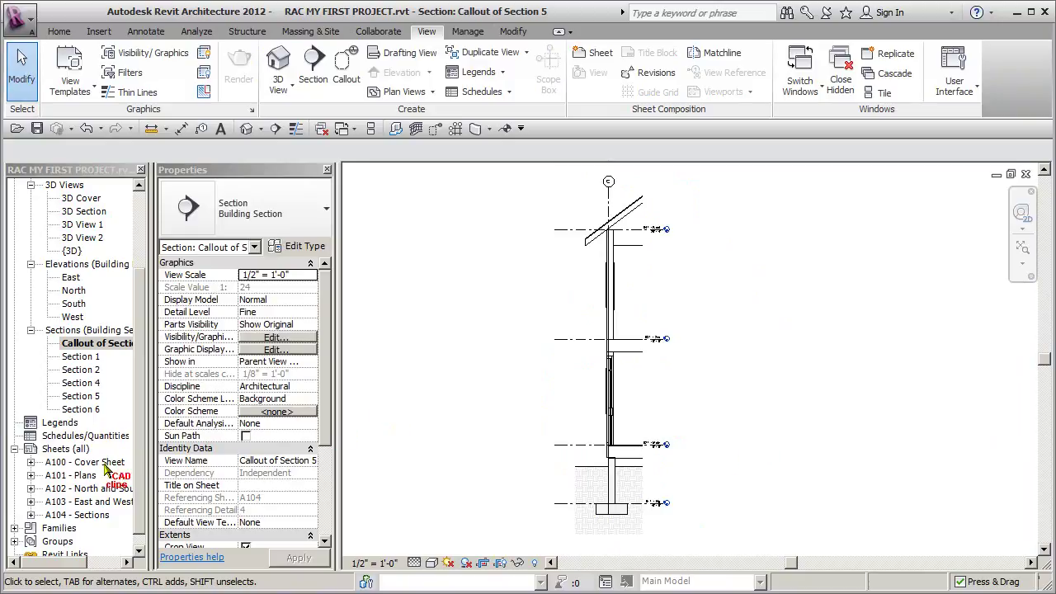
Step: Place Callout of Section 5 on sheet A104 beside the title block and nudge the Section 5 viewport slightly left and down
double_click(79, 515)
drag(119, 351, 802, 349)
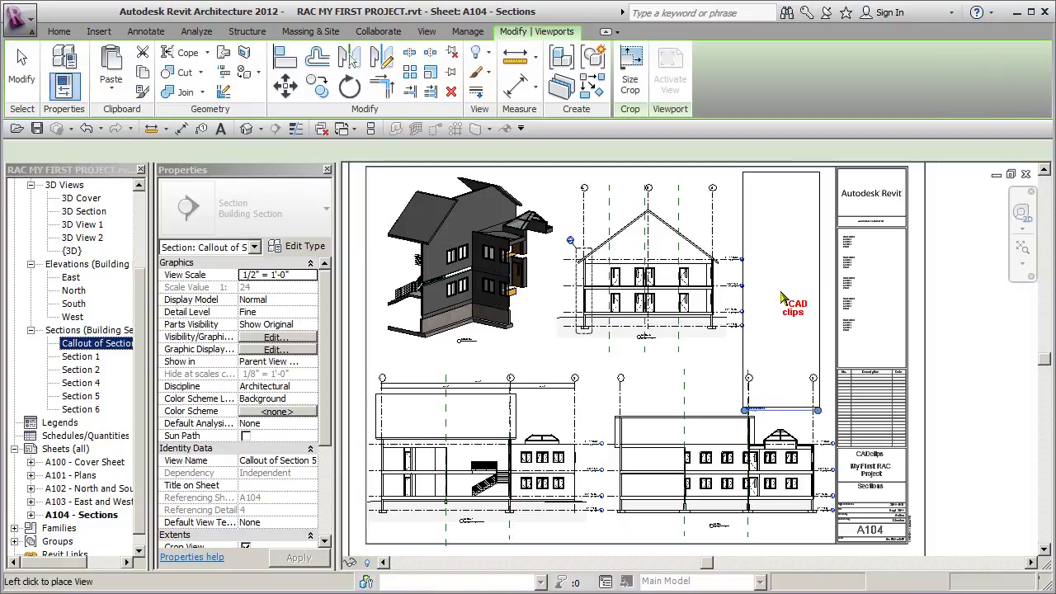
click(788, 303)
click(683, 304)
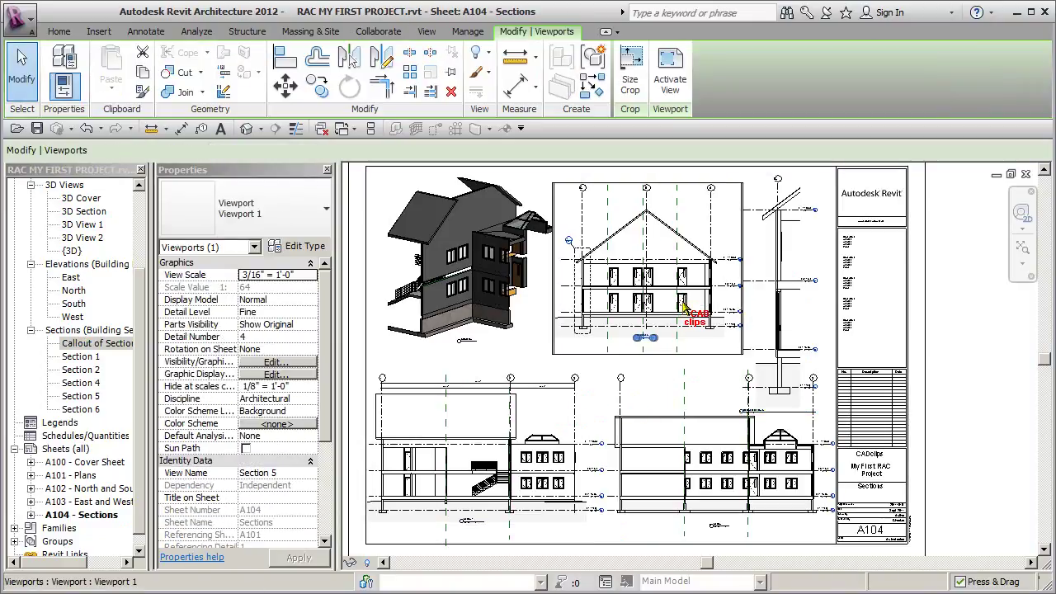
click(923, 363)
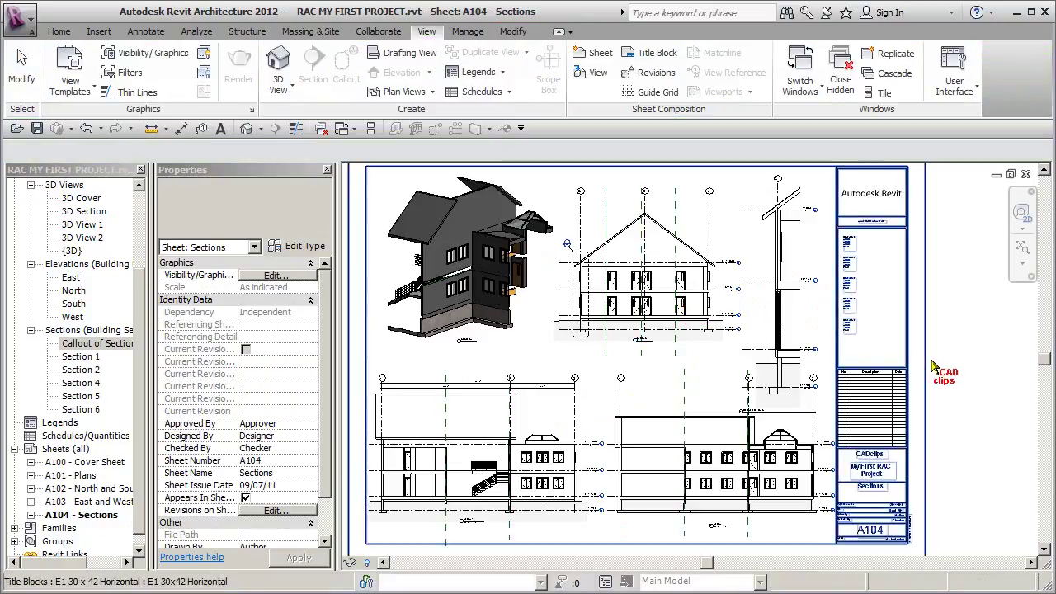
Step: Reopen Callout of Section 5, raise the crop's bottom edge to just below the main floor, and hide the crop region
click(804, 295)
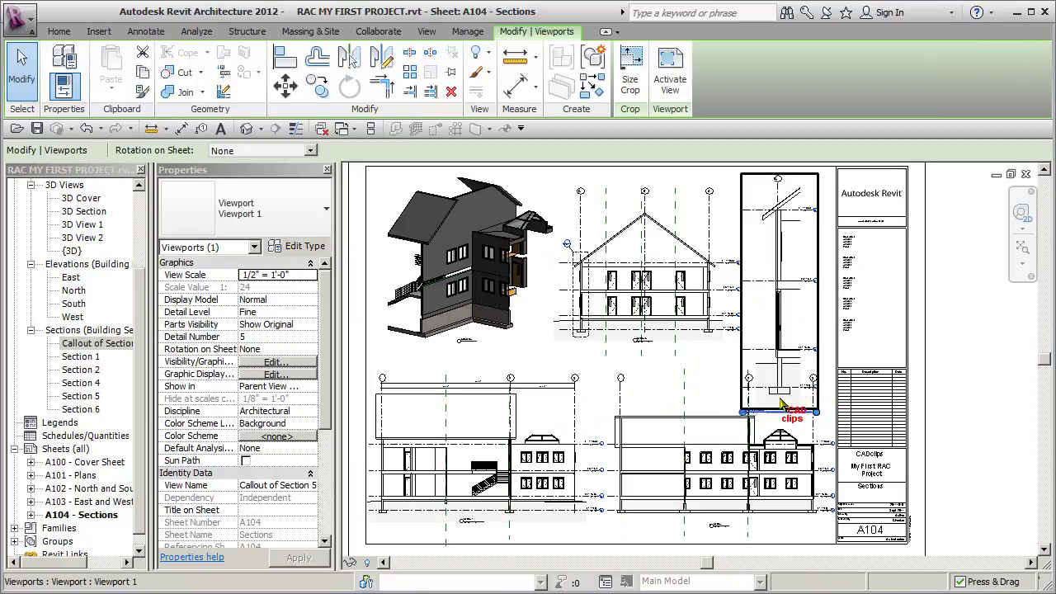
click(81, 344)
double_click(81, 345)
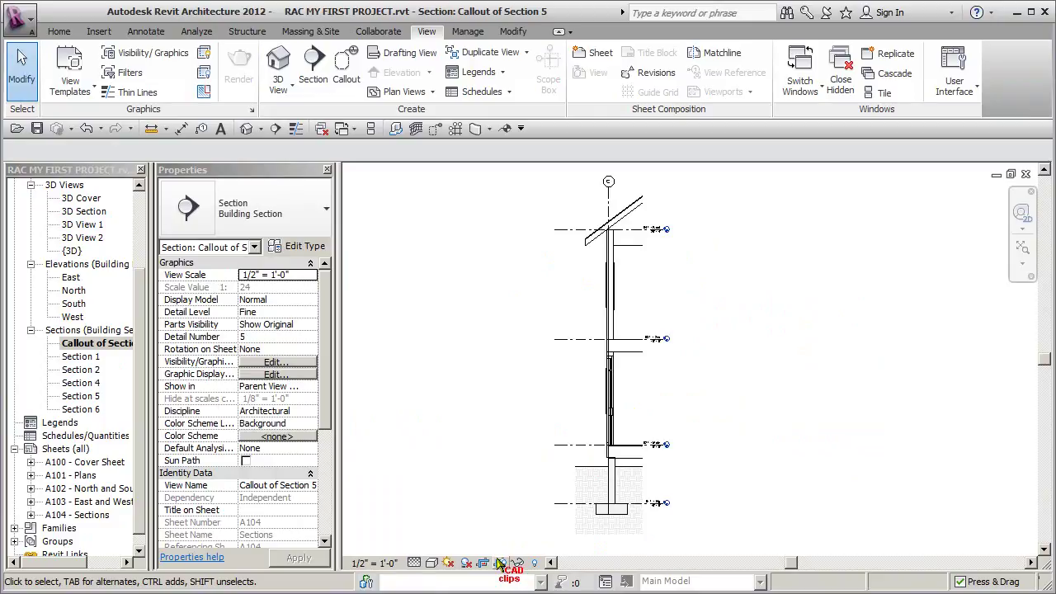
click(609, 533)
drag(608, 534, 608, 463)
click(691, 399)
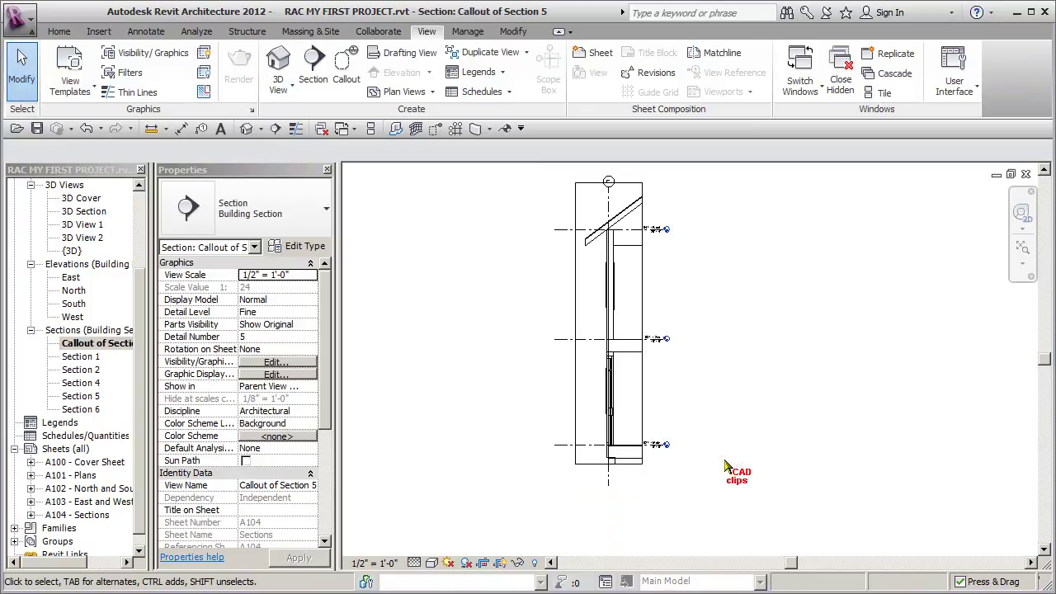
click(500, 563)
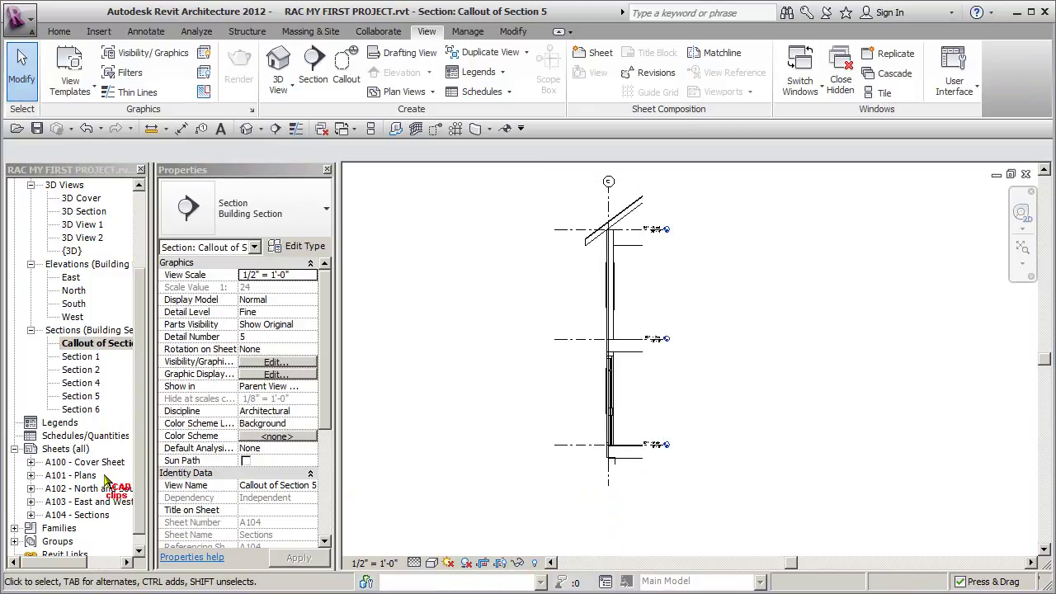
Step: On sheet A104, shorten the callout's view title line and move the title directly beneath the wall section
double_click(80, 515)
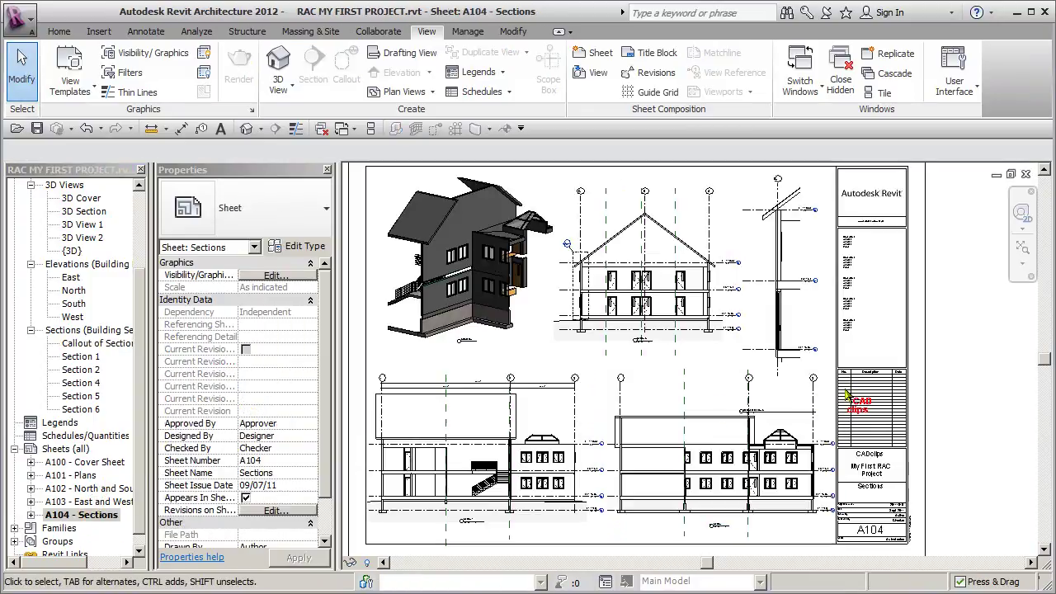
click(795, 309)
click(957, 327)
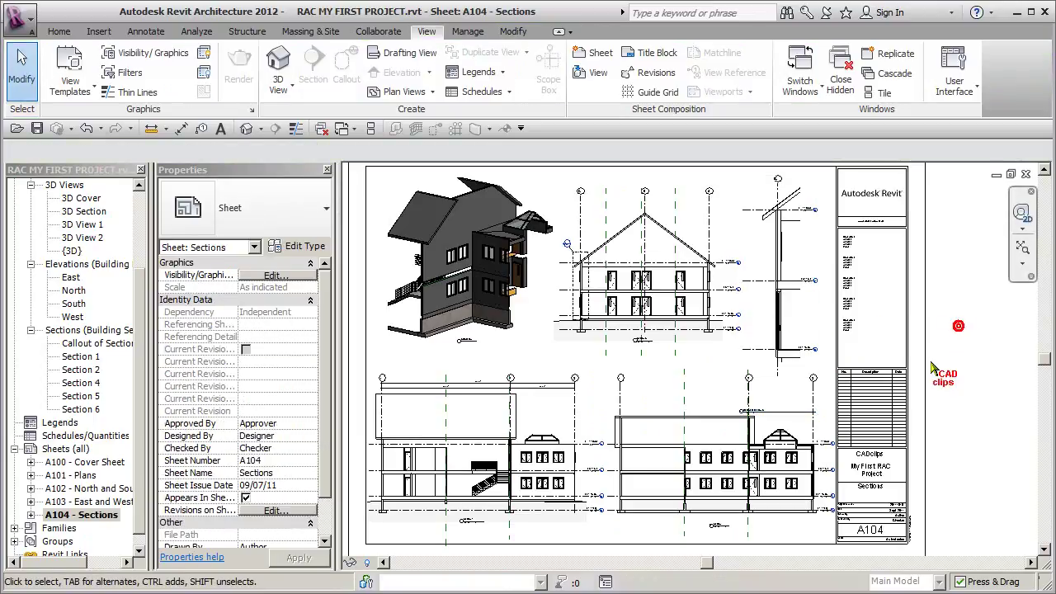
click(764, 319)
drag(817, 412, 794, 373)
click(822, 423)
click(952, 376)
mouse_move(957, 382)
middle_down()
mouse_move(965, 393)
mouse_move(949, 374)
mouse_move(967, 368)
middle_up()
scroll(962, 389, down, 1)
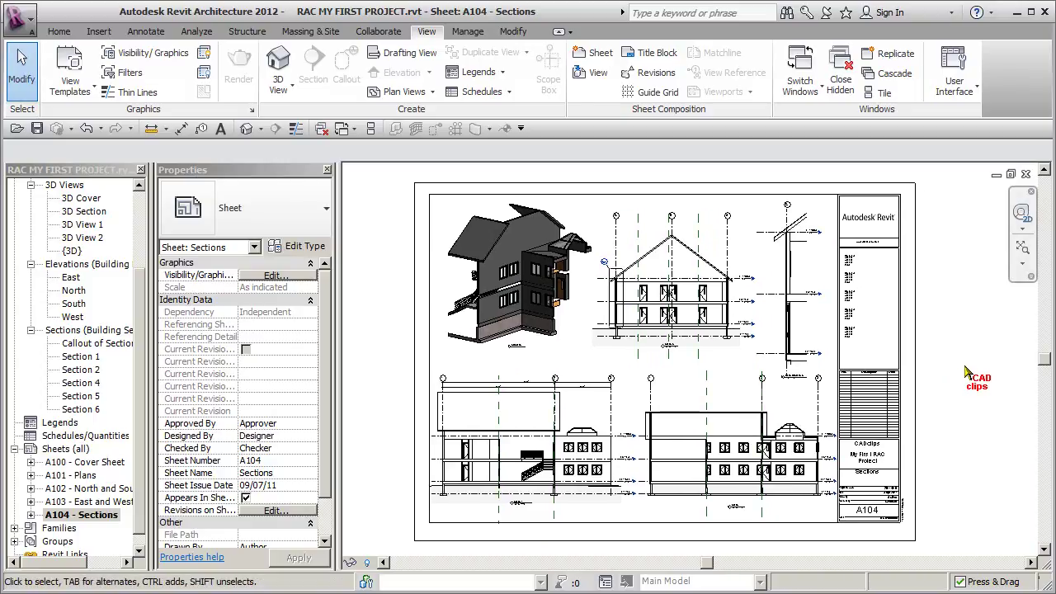